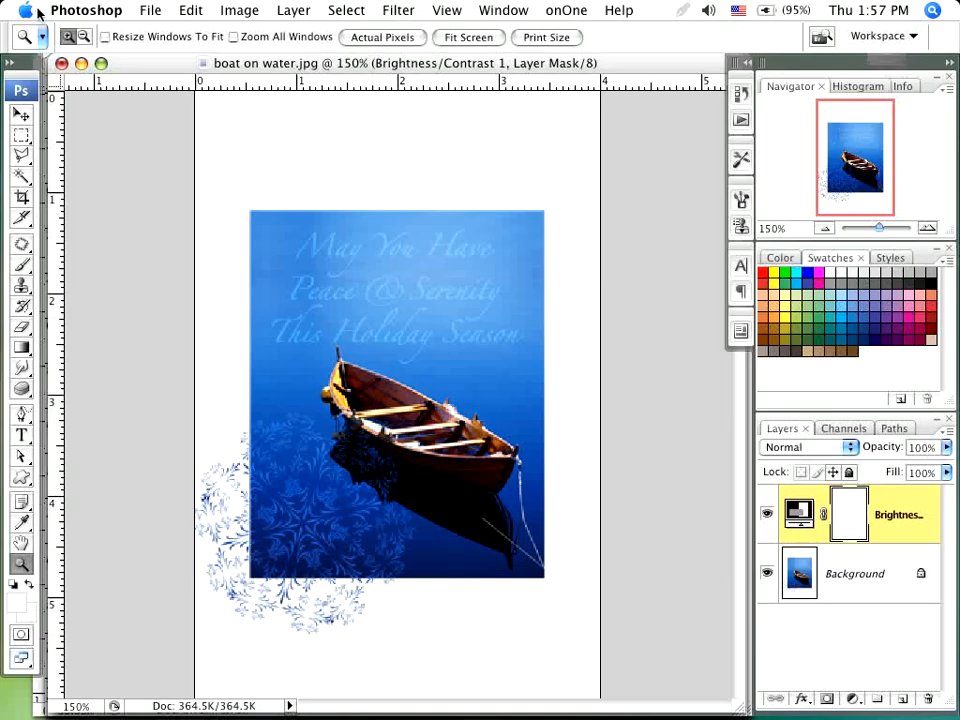
- Close boat on water.jpg without saving, and close 8475 spirographed.jpg
left_click(61, 63)
left_click(384, 234)
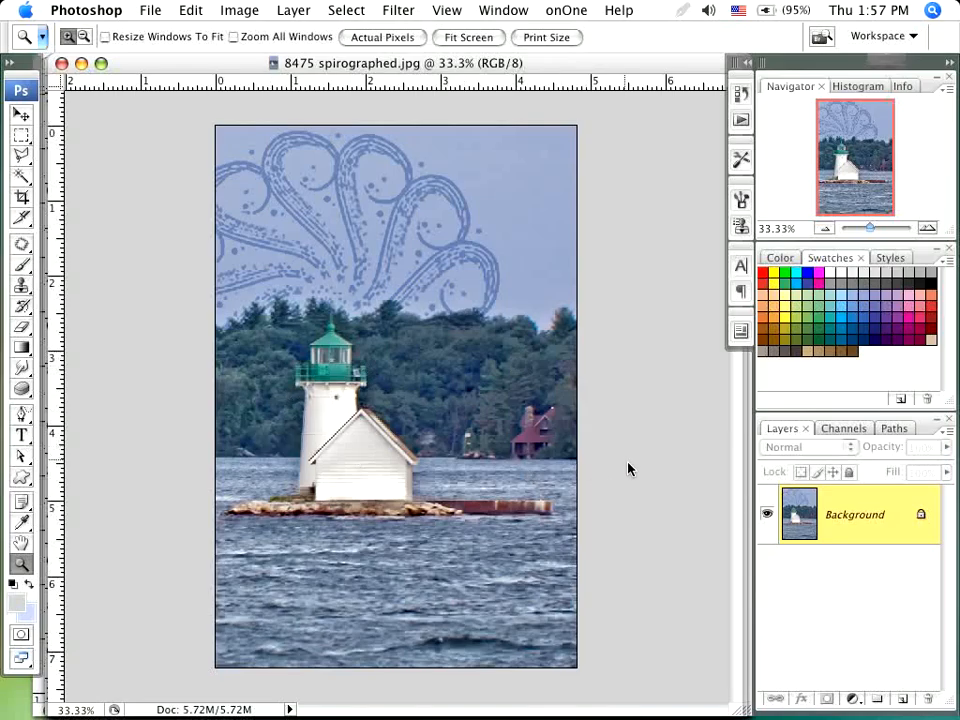
left_click_drag(73, 66, 81, 65)
left_click(68, 63)
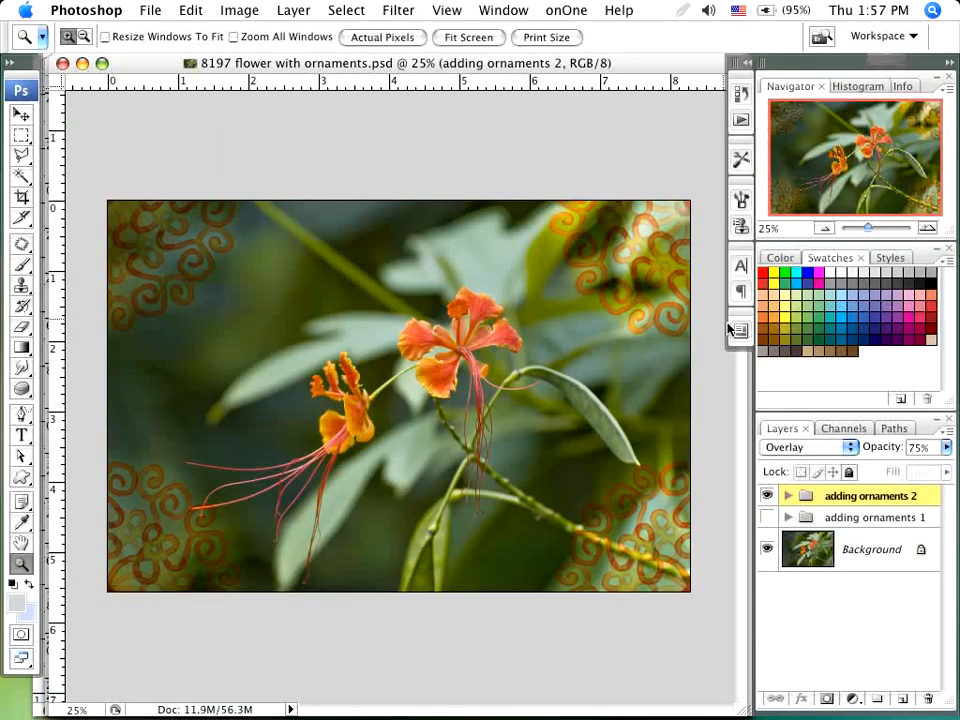
- Close the flower with ornaments, Huron Lightship ornamented and SmilingGirl2 documents, discarding the lightship document's changes
left_click_drag(627, 68, 611, 67)
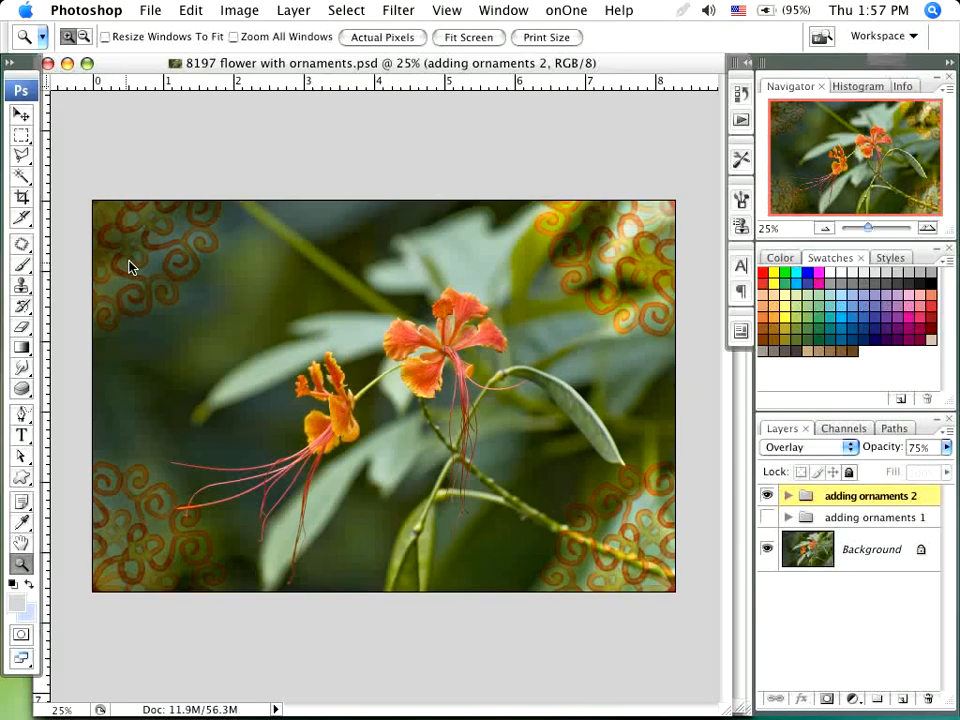
left_click(47, 63)
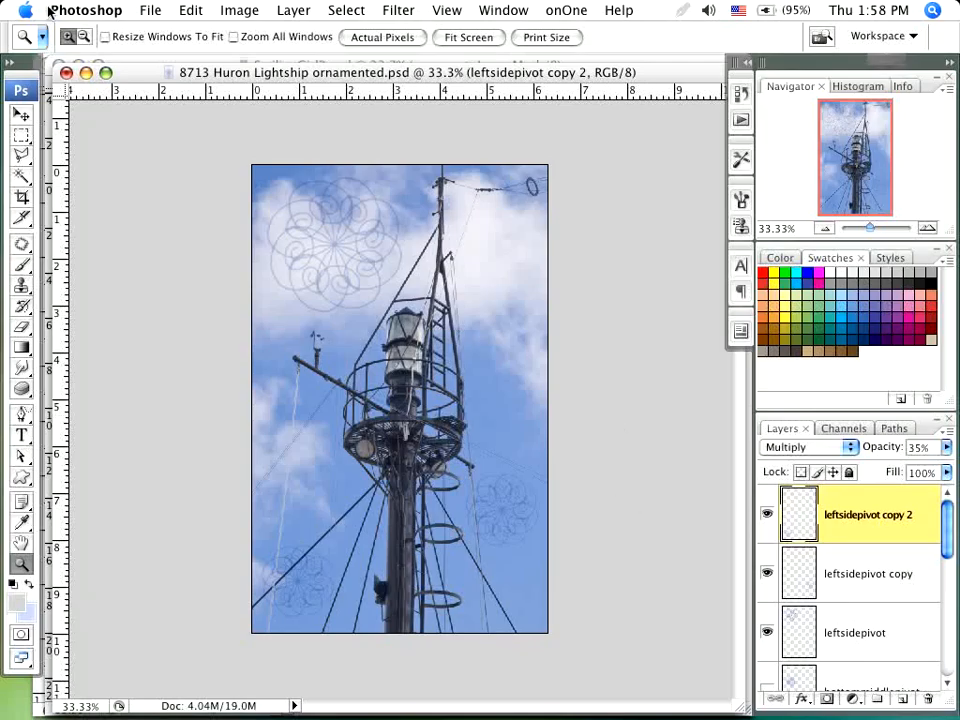
left_click(61, 71)
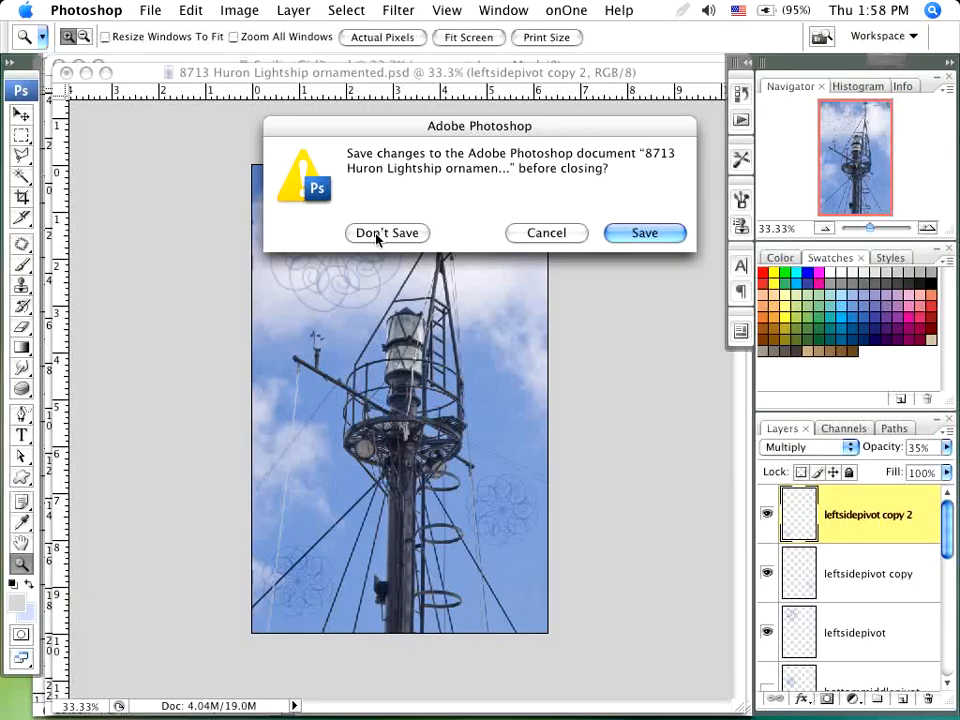
left_click(378, 234)
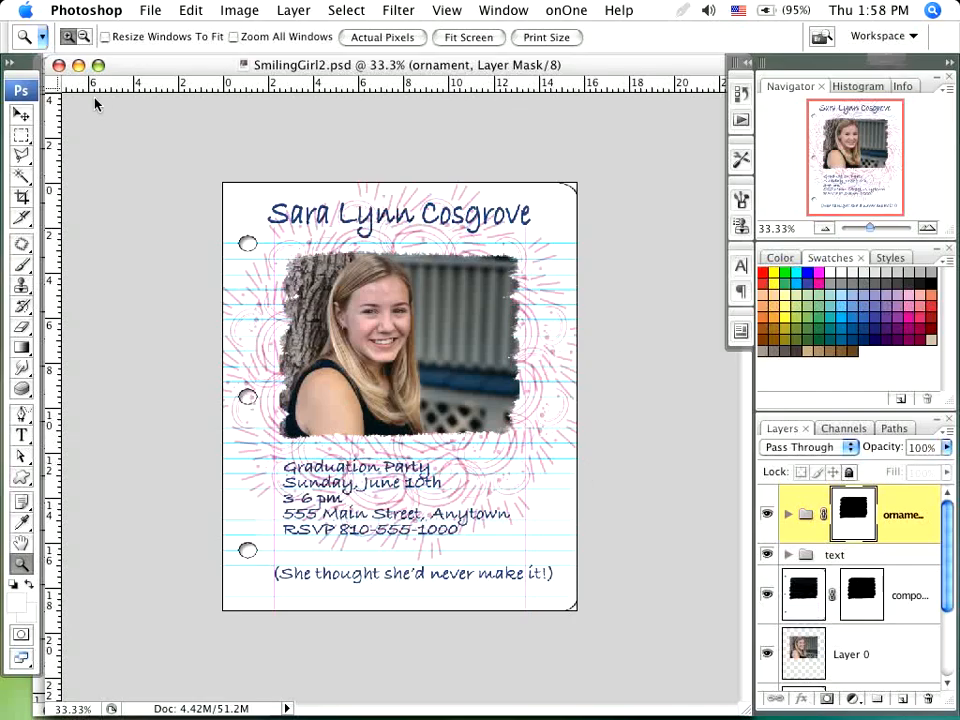
left_click(59, 66)
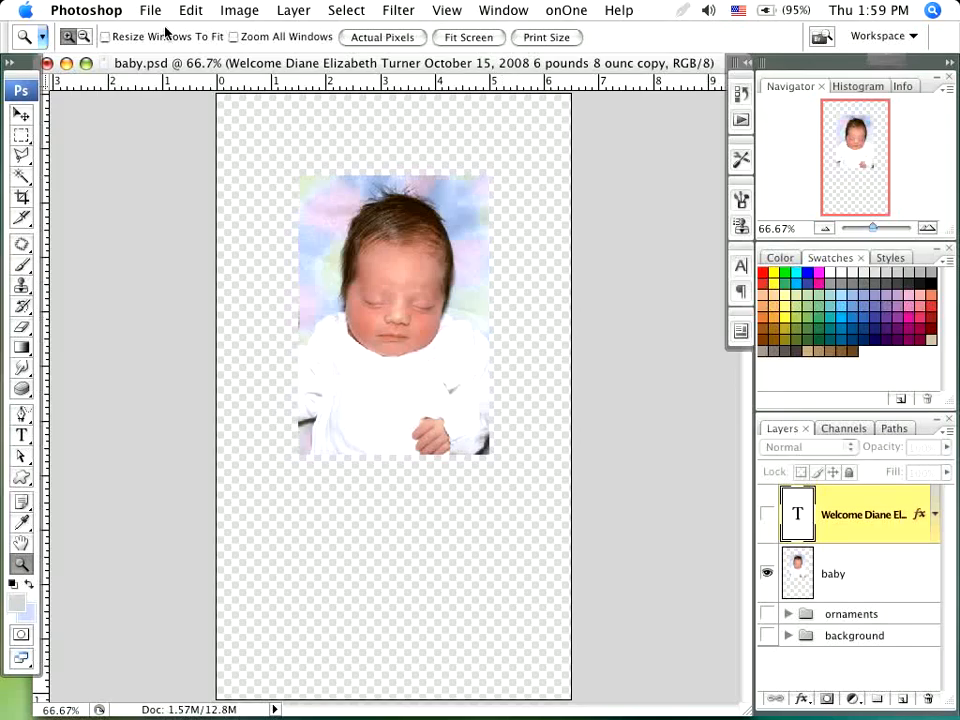
- Review the canvas size options of baby.psd, keeping Relative enabled with 0-inch width and height and anchoring the image at top centre
left_click(255, 10)
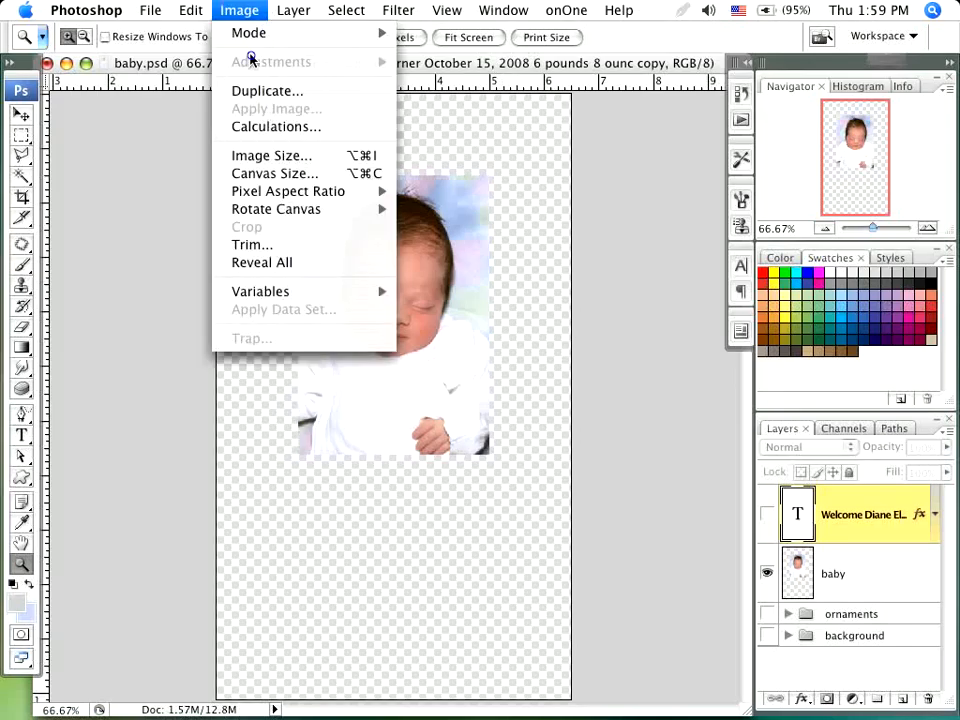
left_click(258, 175)
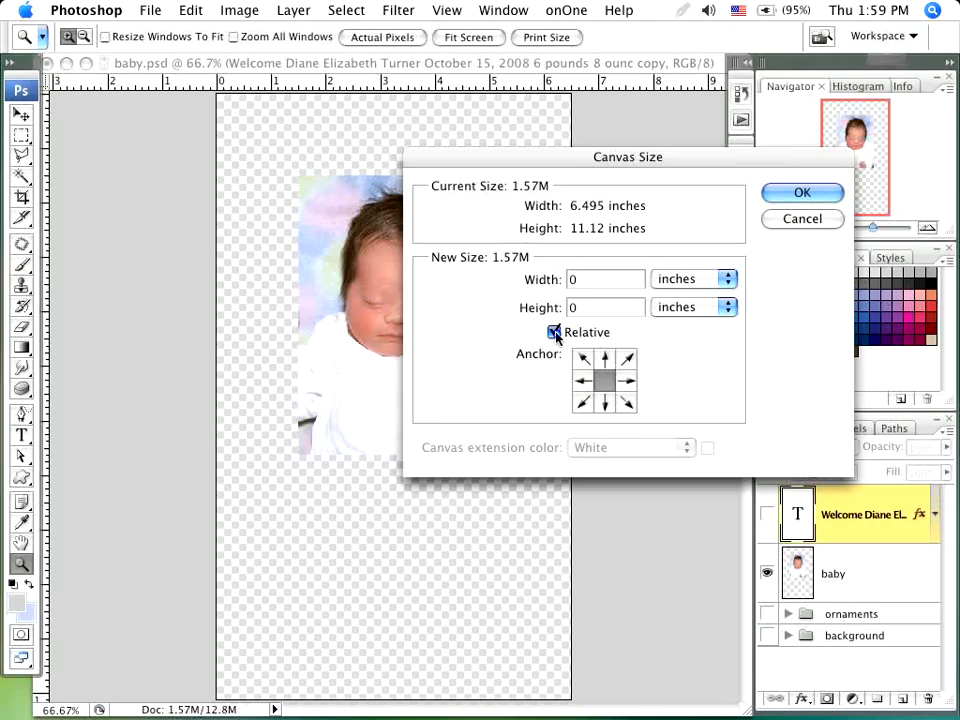
left_click(554, 332)
left_click(554, 332)
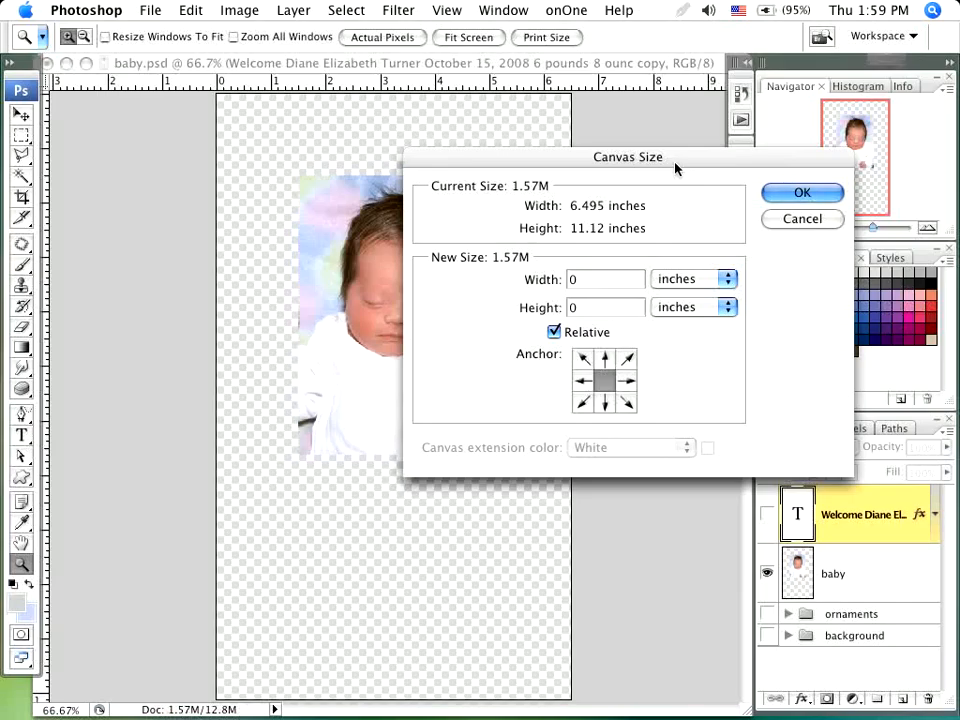
left_click_drag(673, 162, 786, 162)
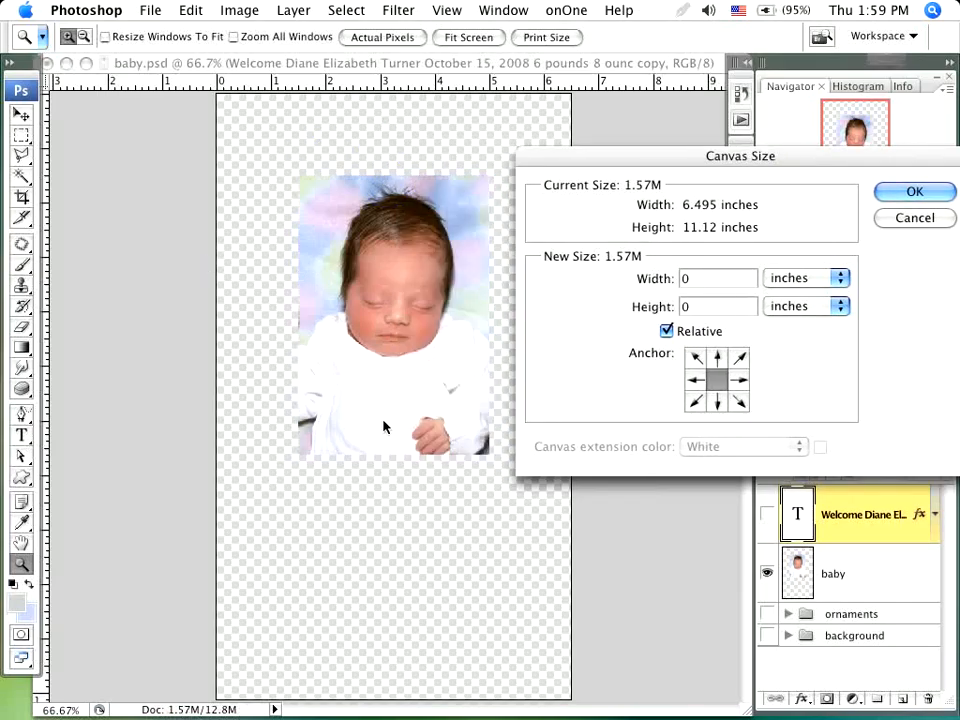
left_click_drag(748, 160, 748, 118)
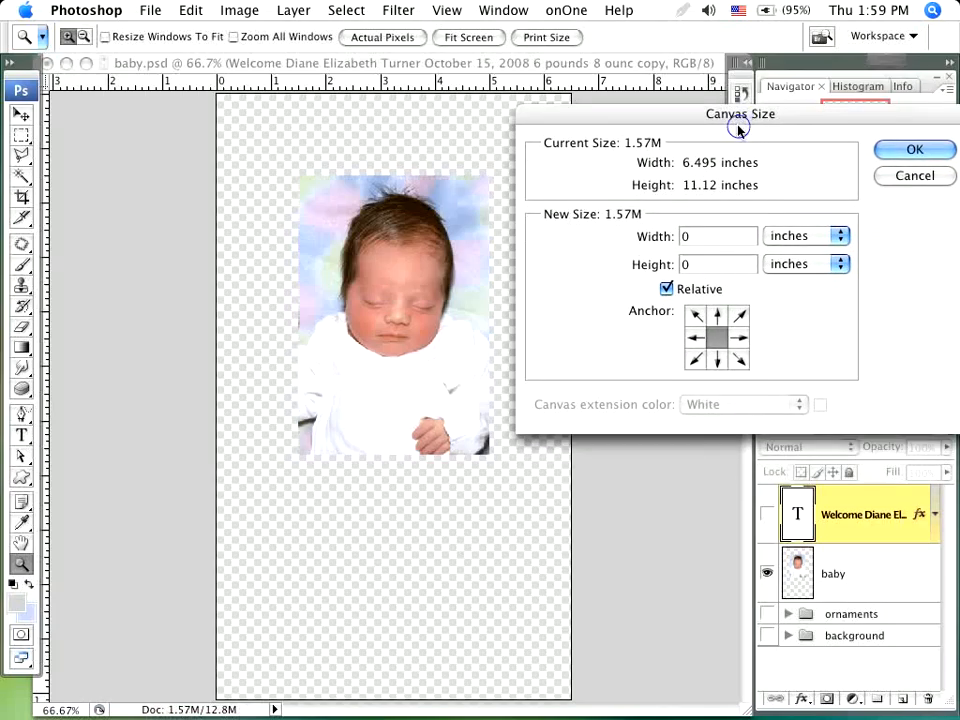
left_click(719, 317)
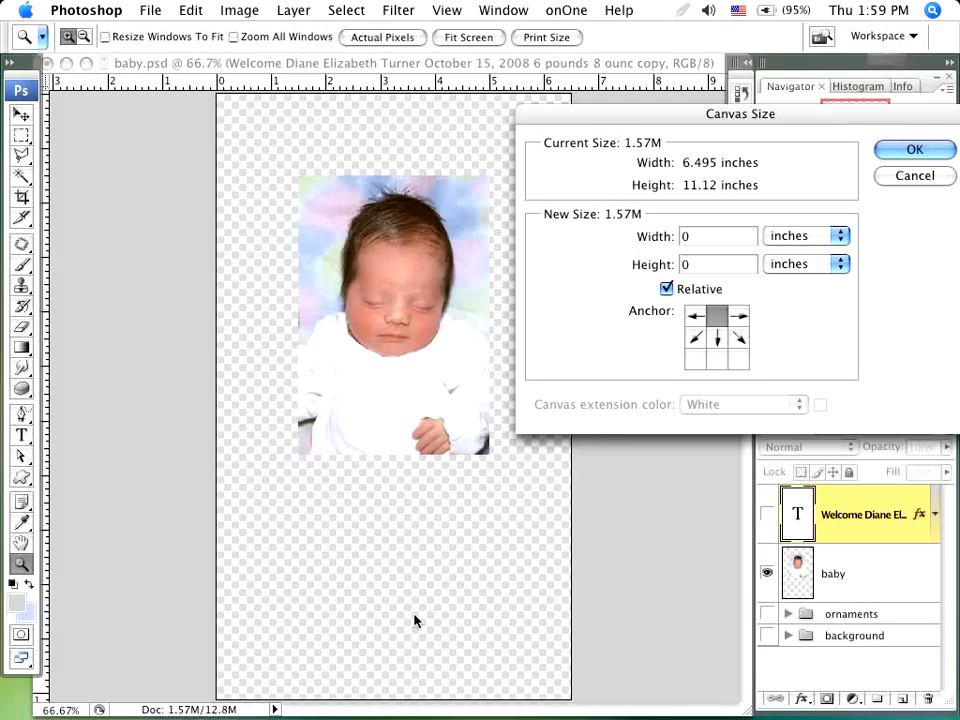
left_click(910, 151)
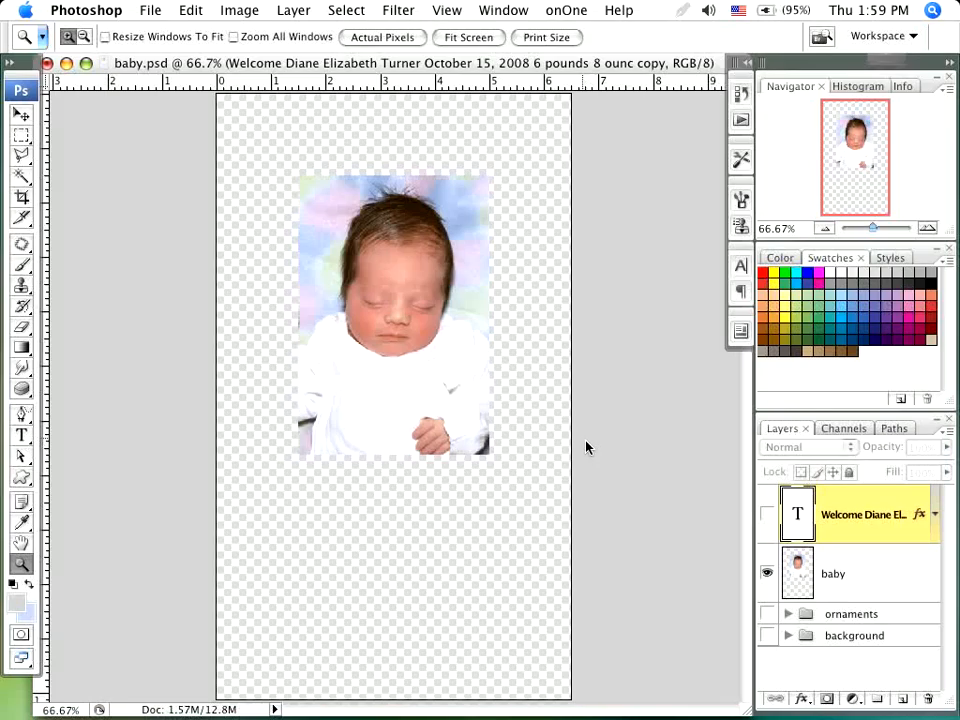
- Add a layer beneath the baby layer and sample the photo backdrop's pale pink as foreground and light blue as background colour
left_click(890, 580)
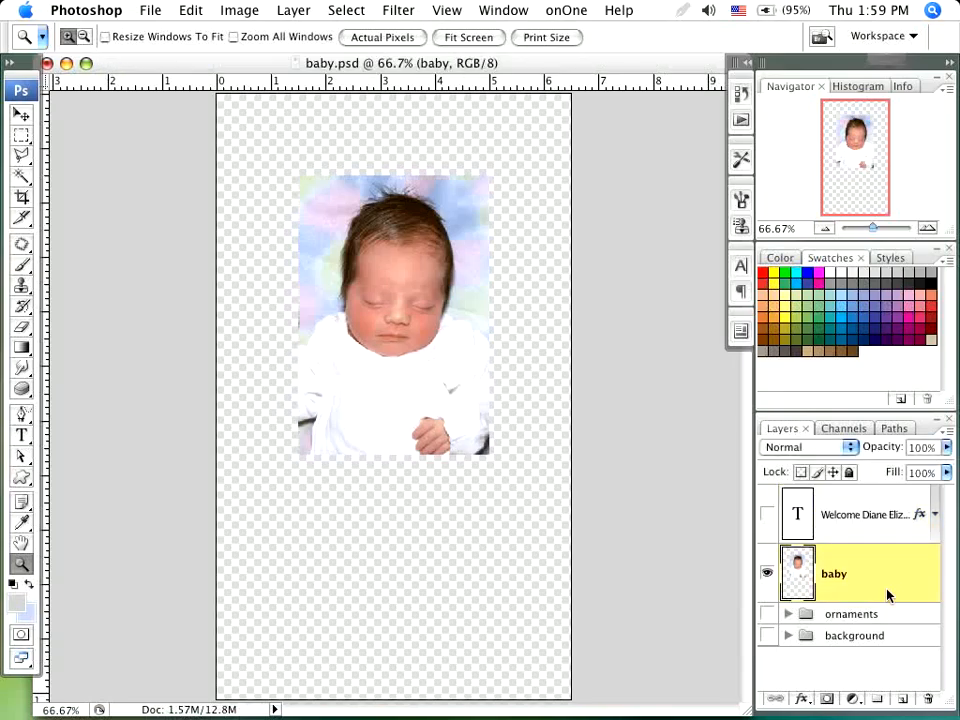
left_click(903, 699, "super")
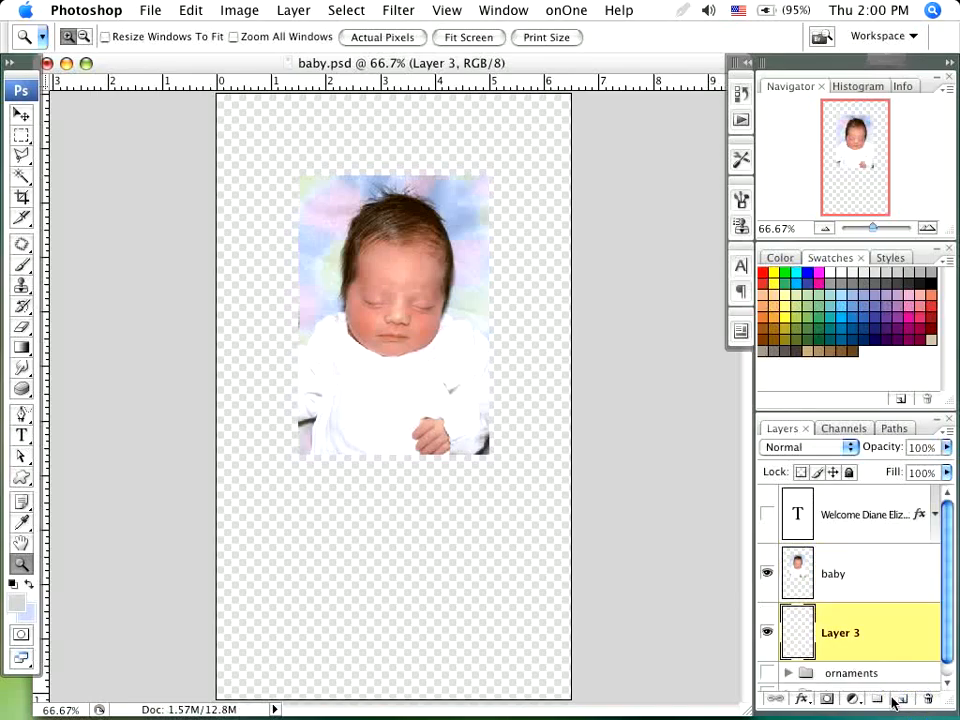
left_click(21, 522)
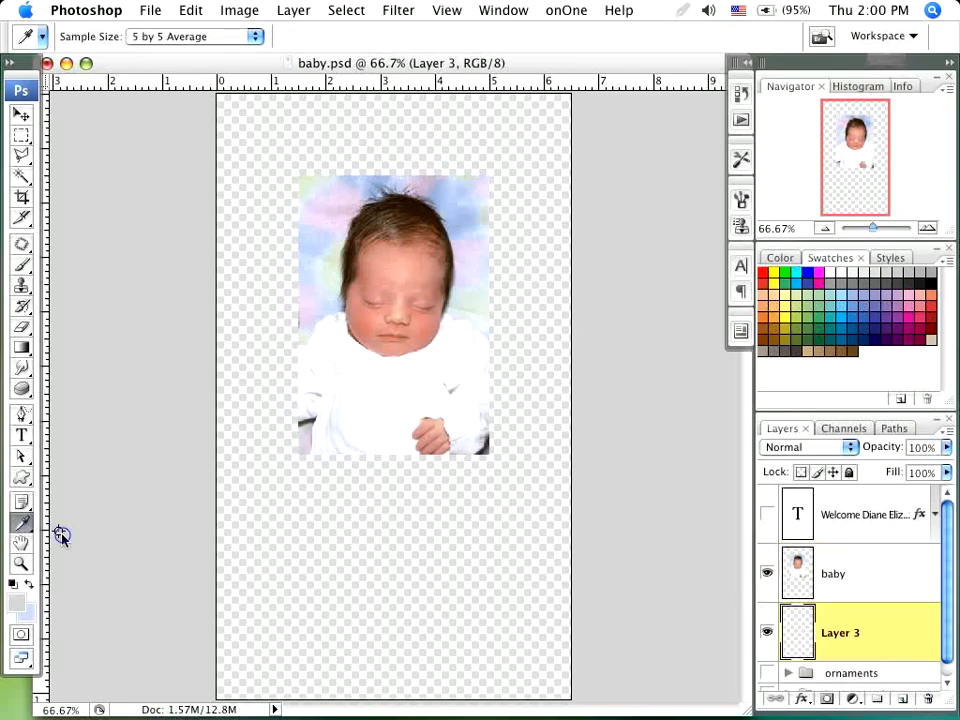
left_click(304, 312)
left_click(297, 313)
left_click(311, 251)
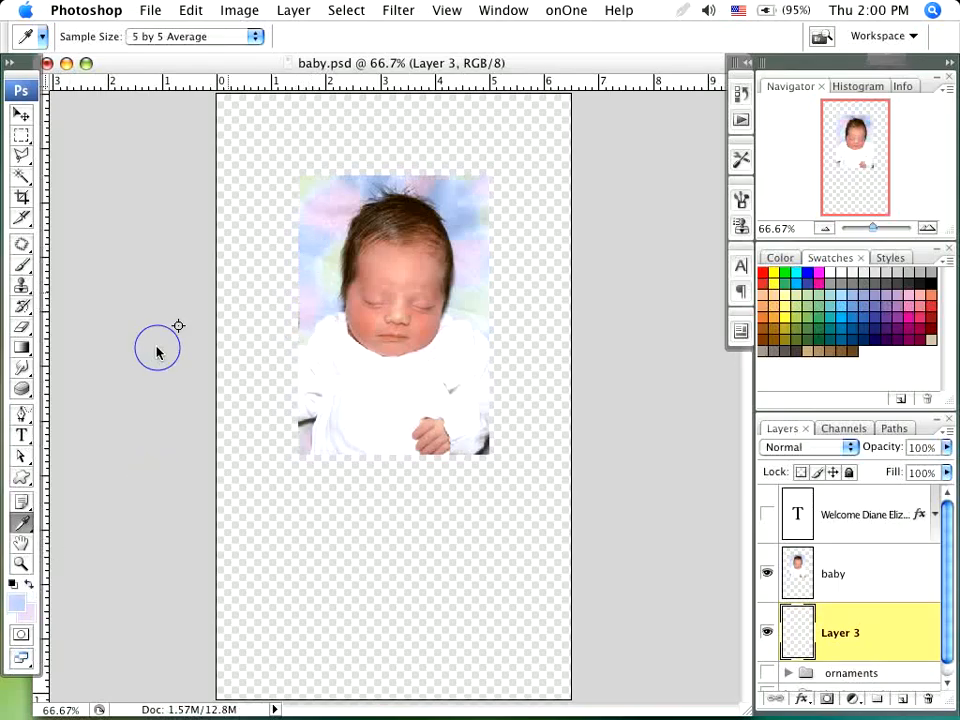
left_click(29, 584)
left_click(208, 622)
left_click(443, 617)
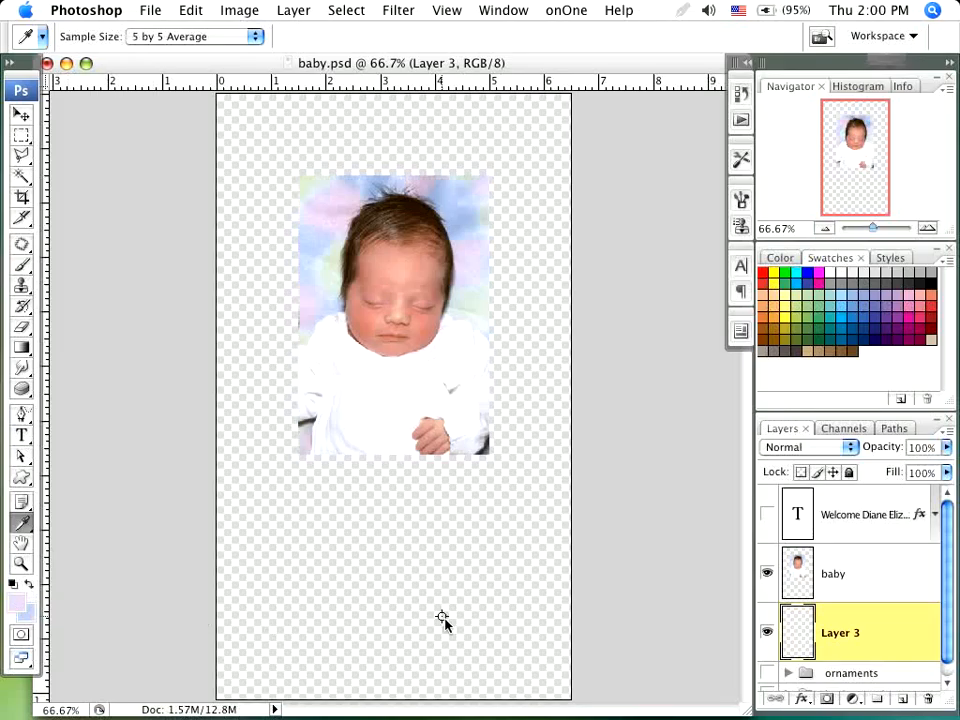
- Render the Clouds filter on the new layer beneath the baby photo using the sampled pink and blue
left_click(388, 10)
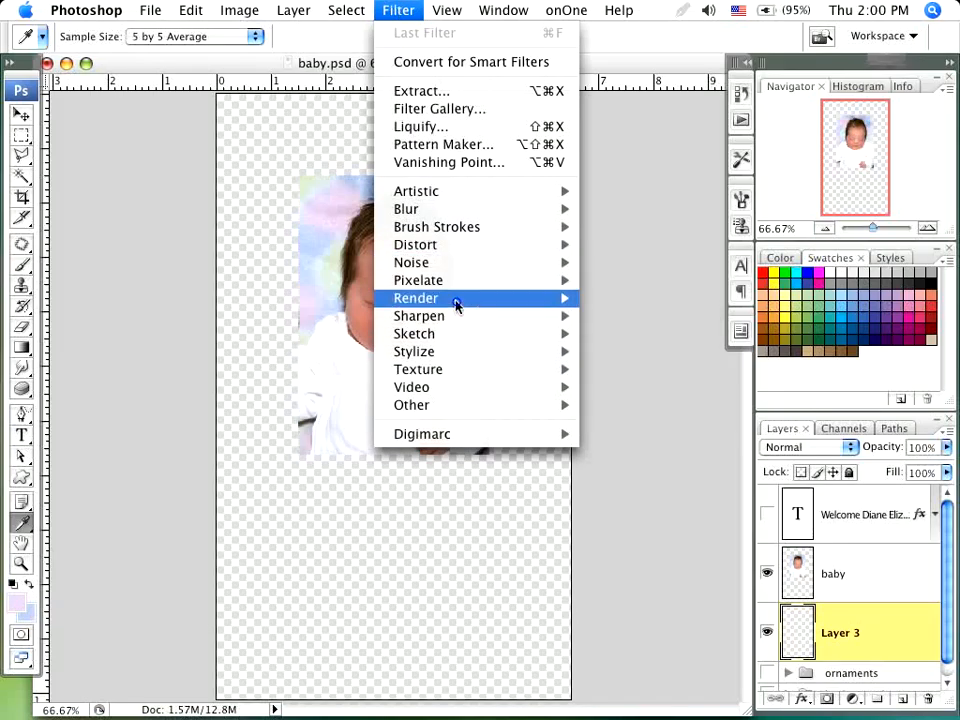
mouse_move(568, 299)
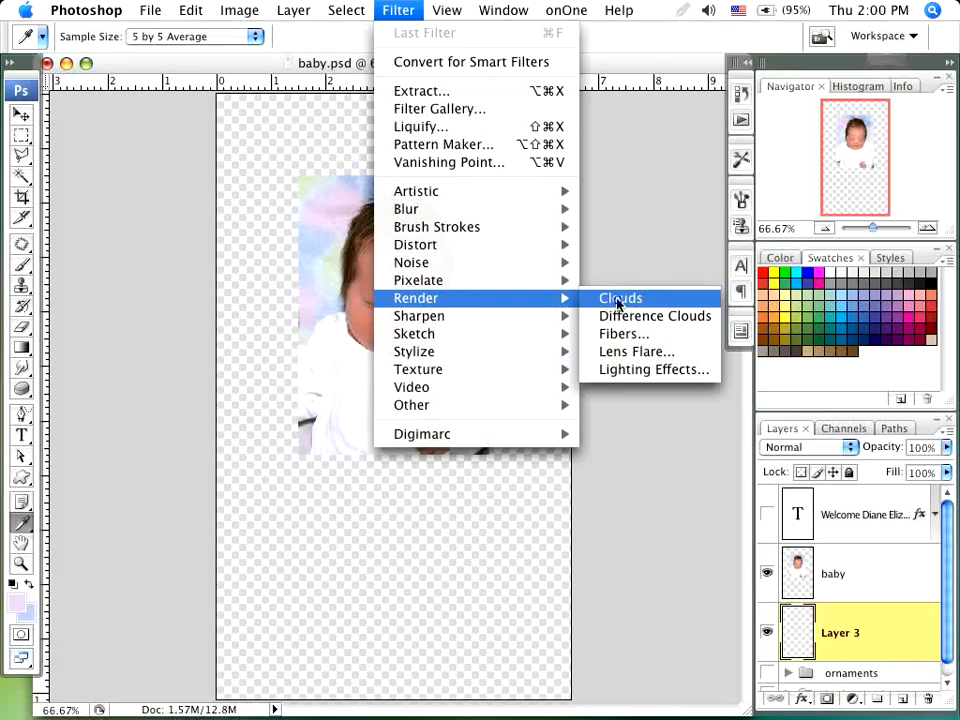
left_click(618, 300)
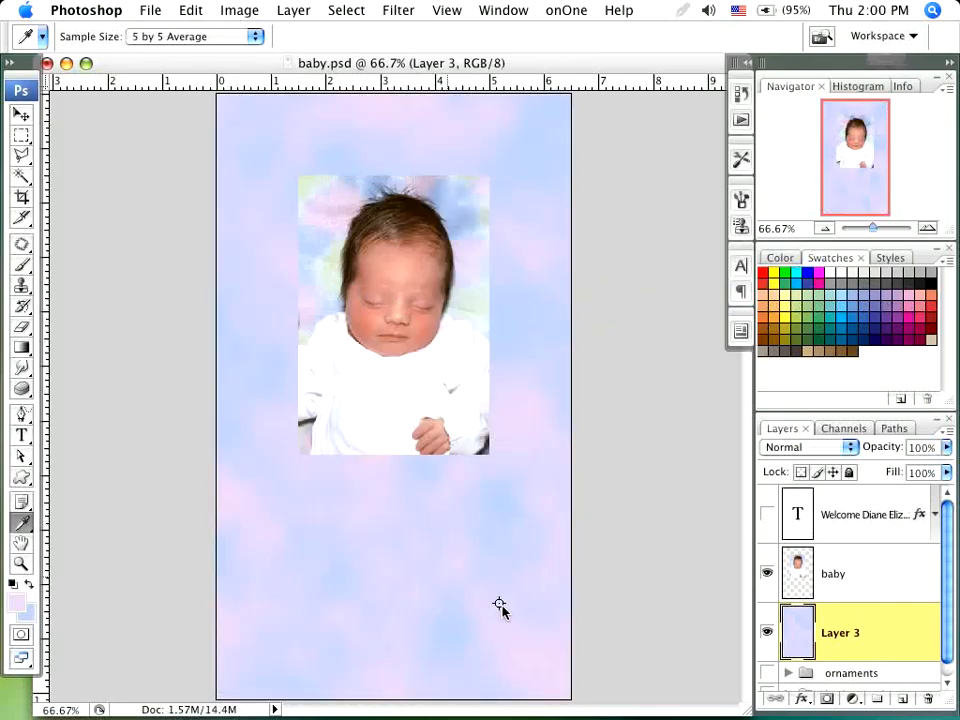
- Add another layer above the pink and blue clouds and render Clouds on it in pale green and light blue
left_click(904, 699)
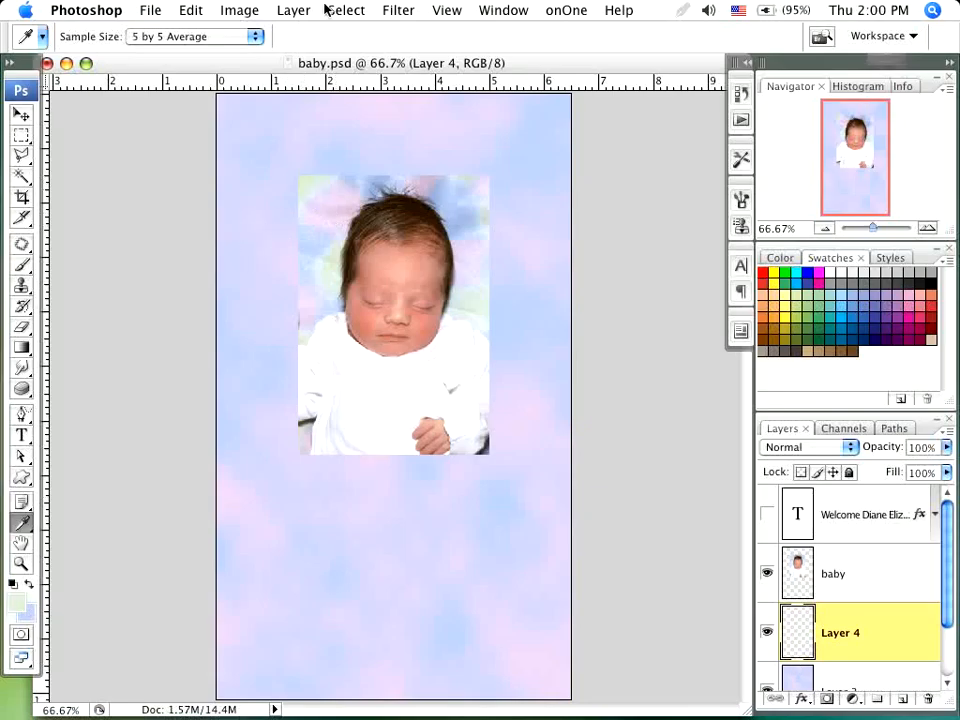
left_click(414, 11)
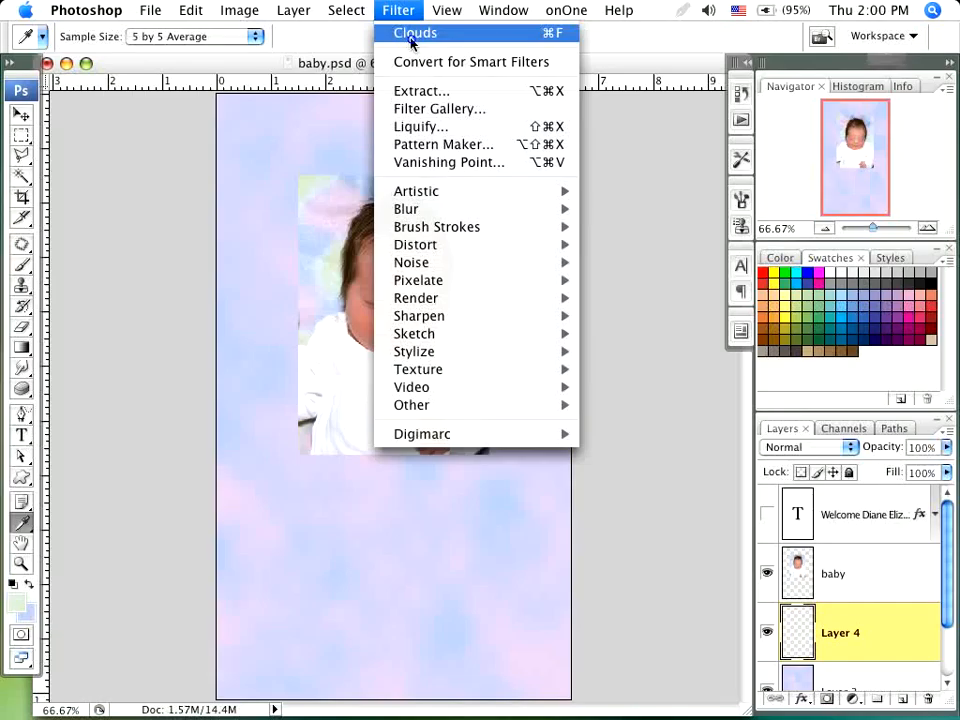
left_click(412, 38)
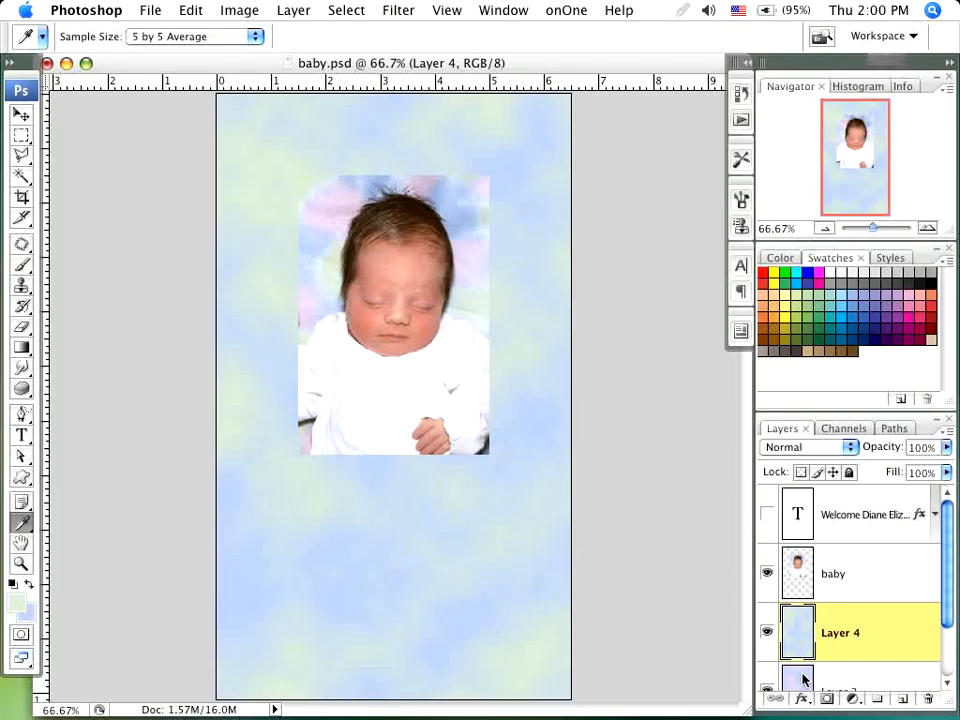
- Try the Multiply and Overlay blend modes on the green and blue clouds layer
left_click(838, 450)
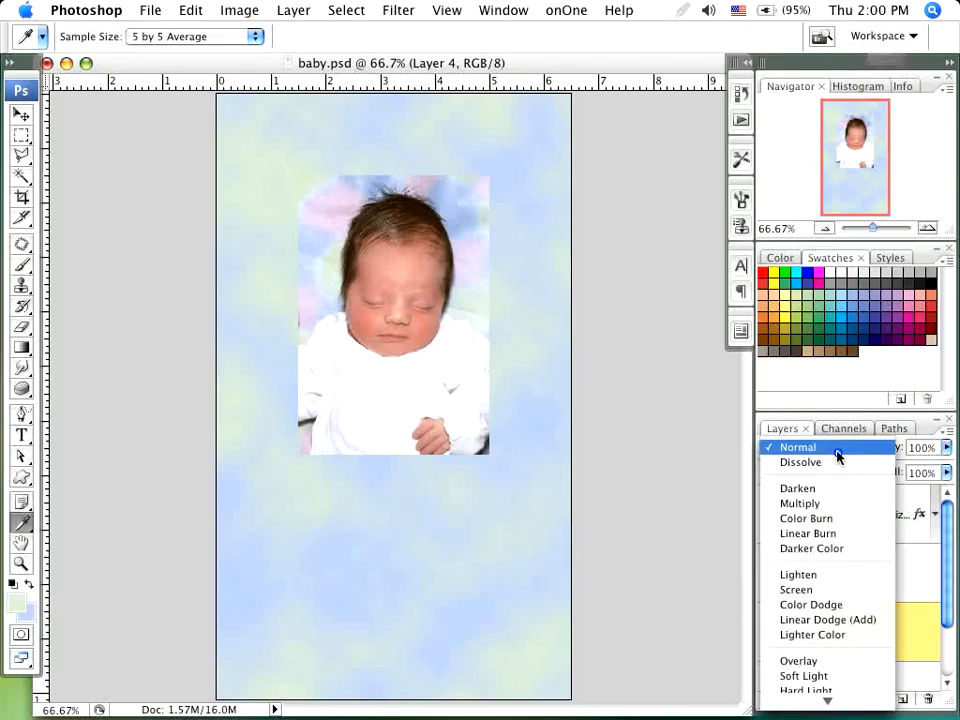
left_click(780, 575)
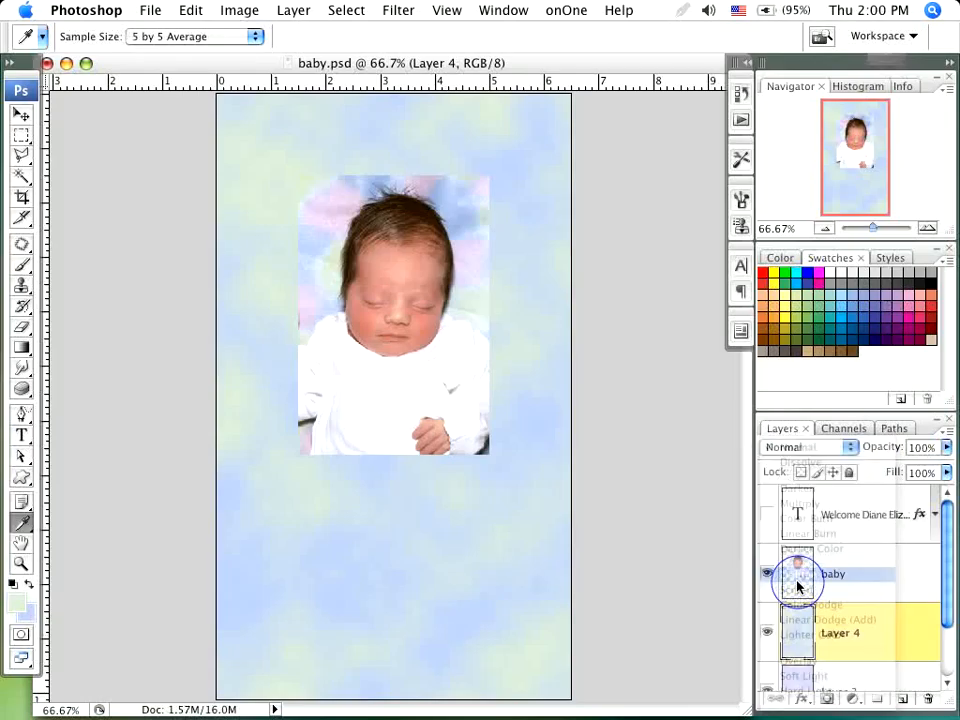
left_click(806, 450)
left_click(807, 378)
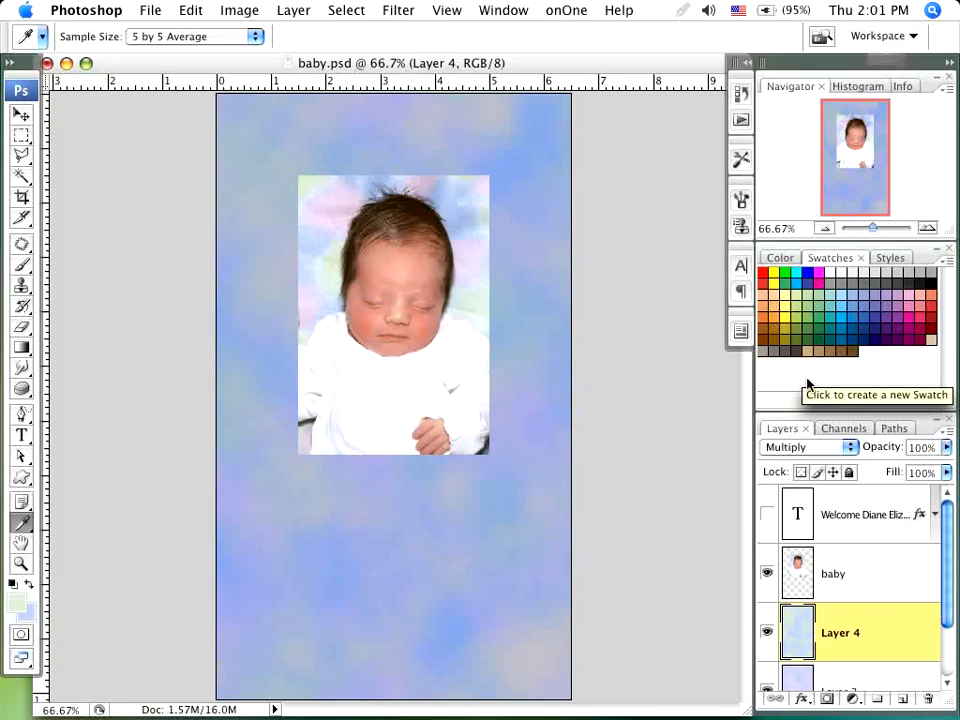
left_click(810, 448)
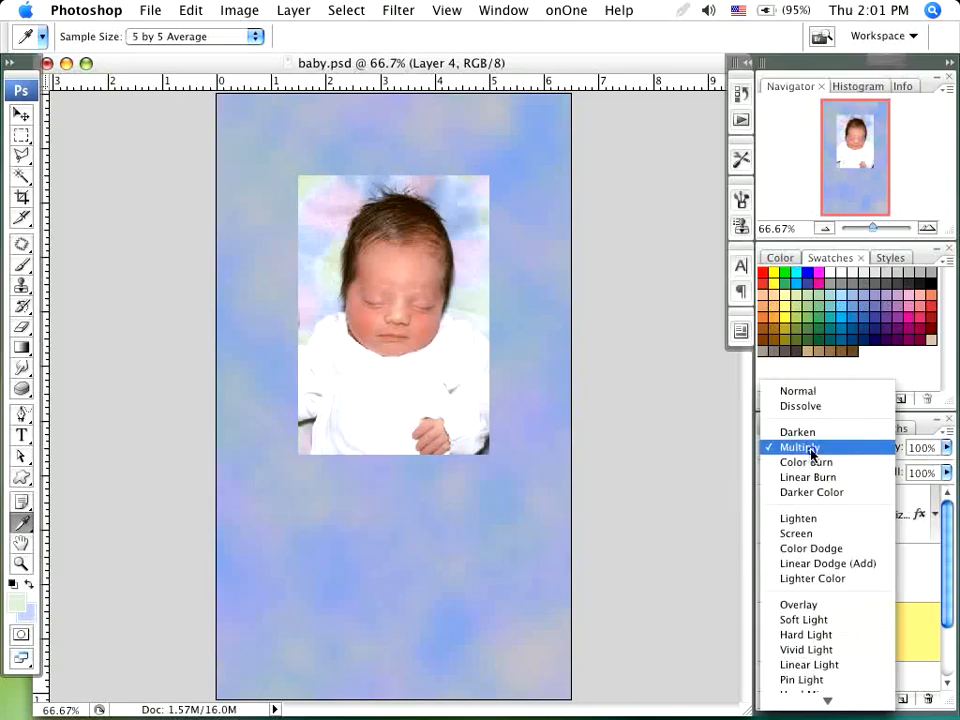
left_click(806, 606)
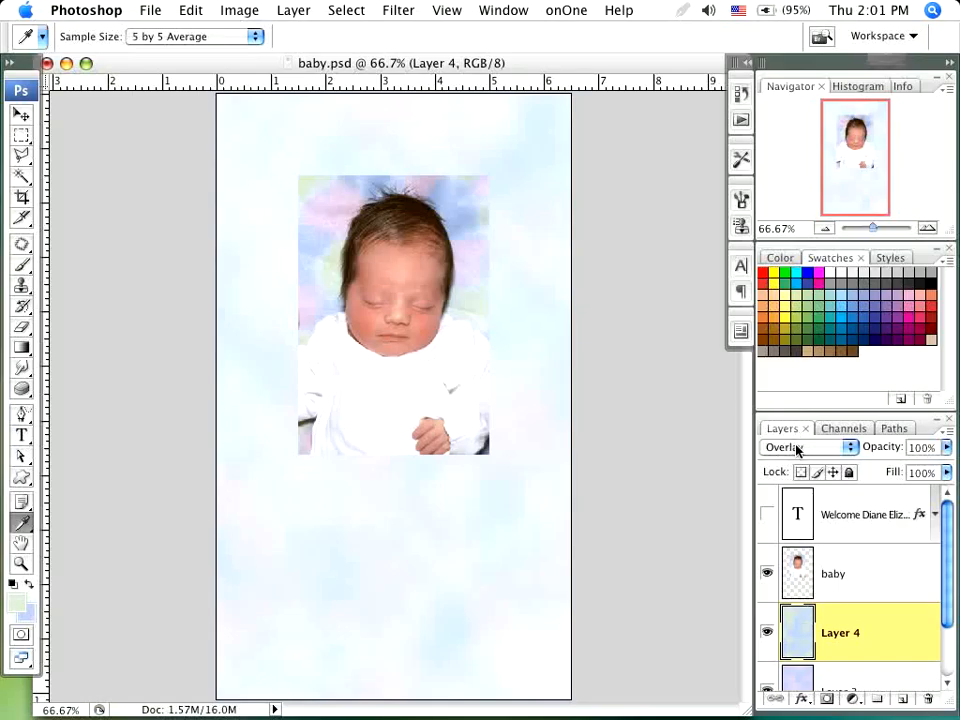
- Set the blend mode of the green and blue clouds layer to Lighten
left_click(798, 449)
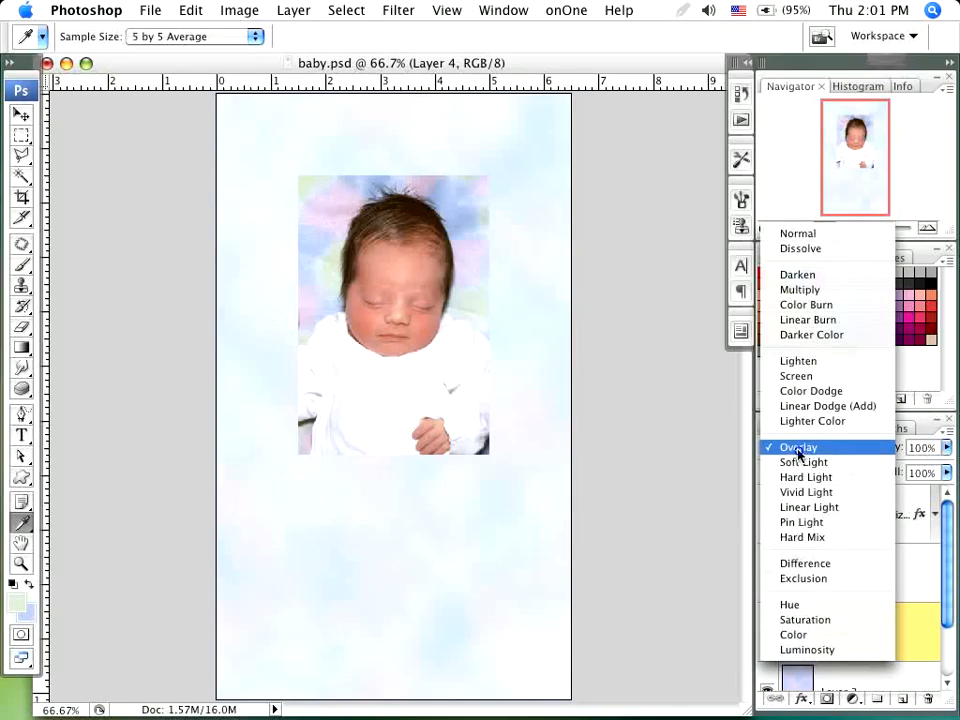
left_click(797, 364)
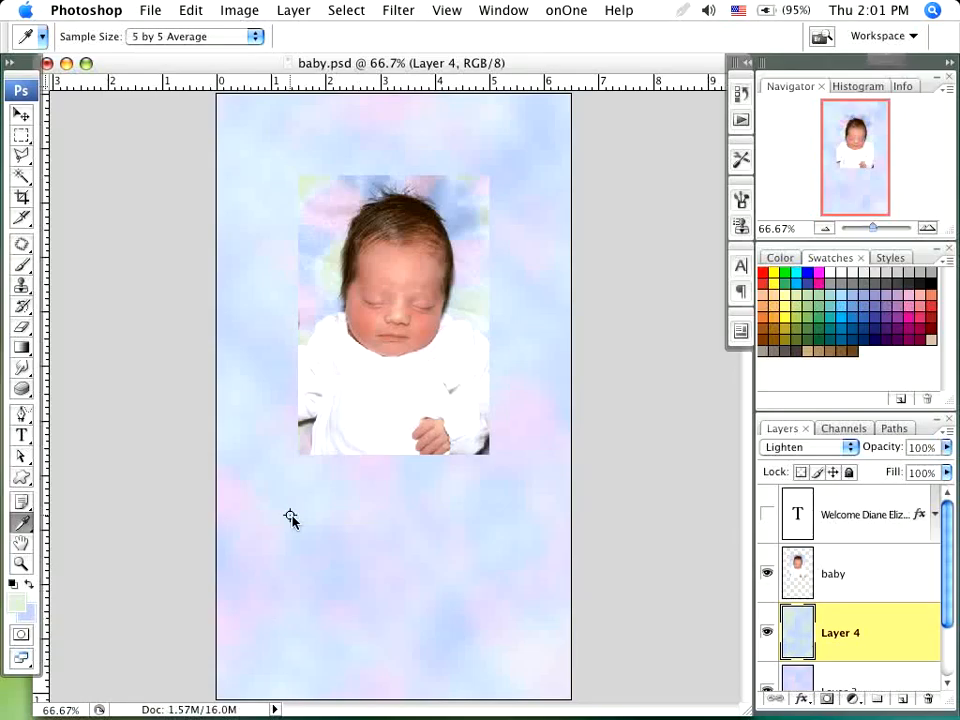
- Add an outside Stroke of 3 px in blue #6073b5 to the baby layer
left_click(884, 583)
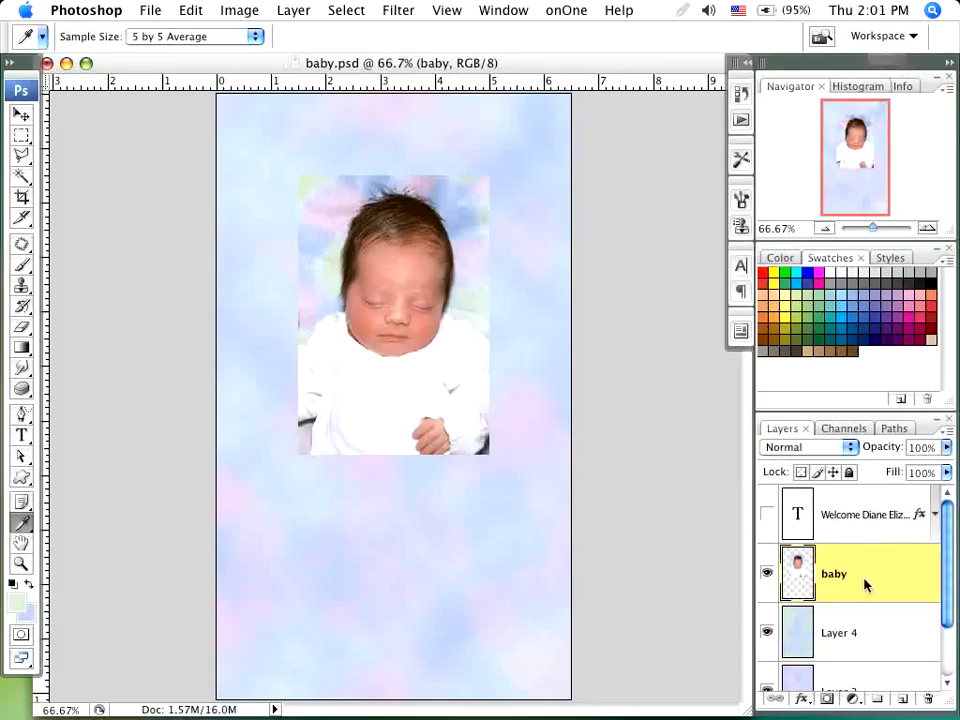
left_click(806, 705)
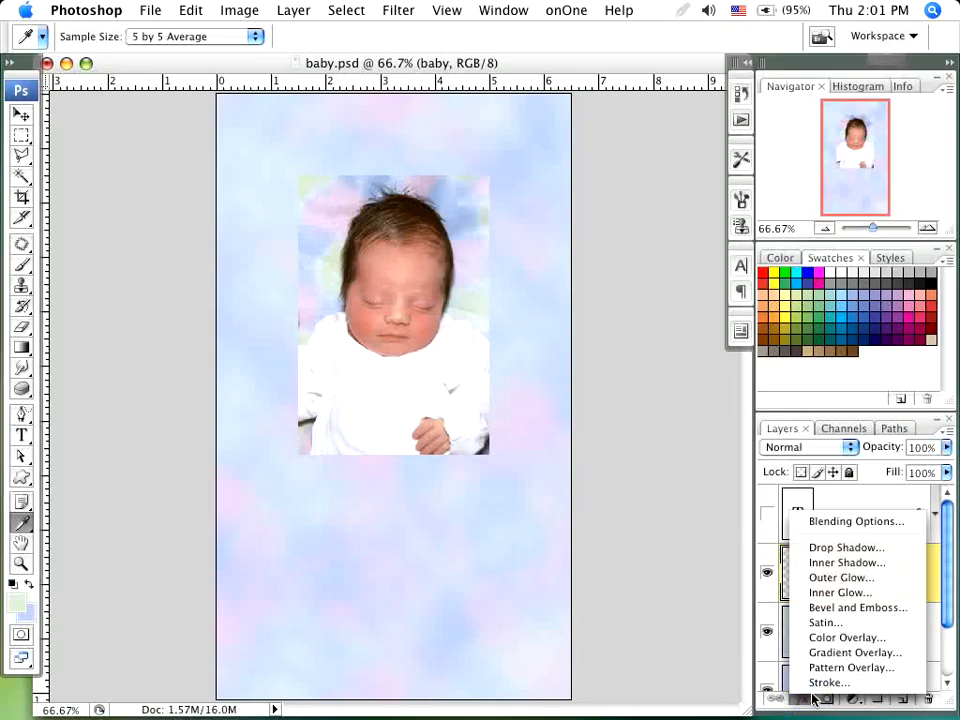
left_click(840, 681)
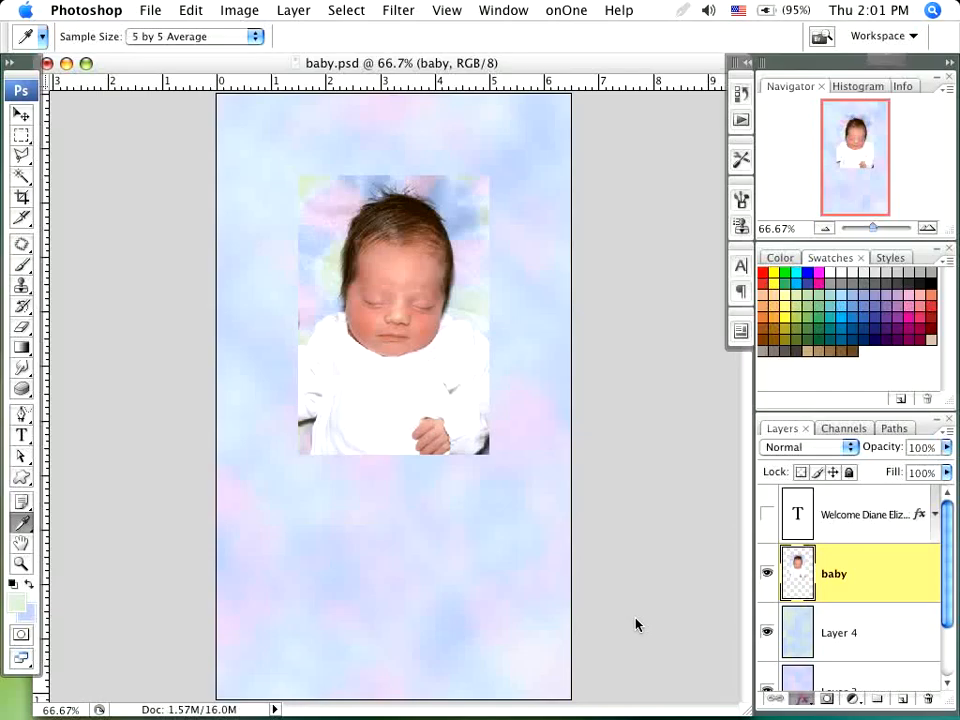
mouse_move(804, 79)
left_mouse_down()
mouse_move(429, 161)
mouse_move(424, 120)
mouse_move(428, 315)
left_mouse_up()
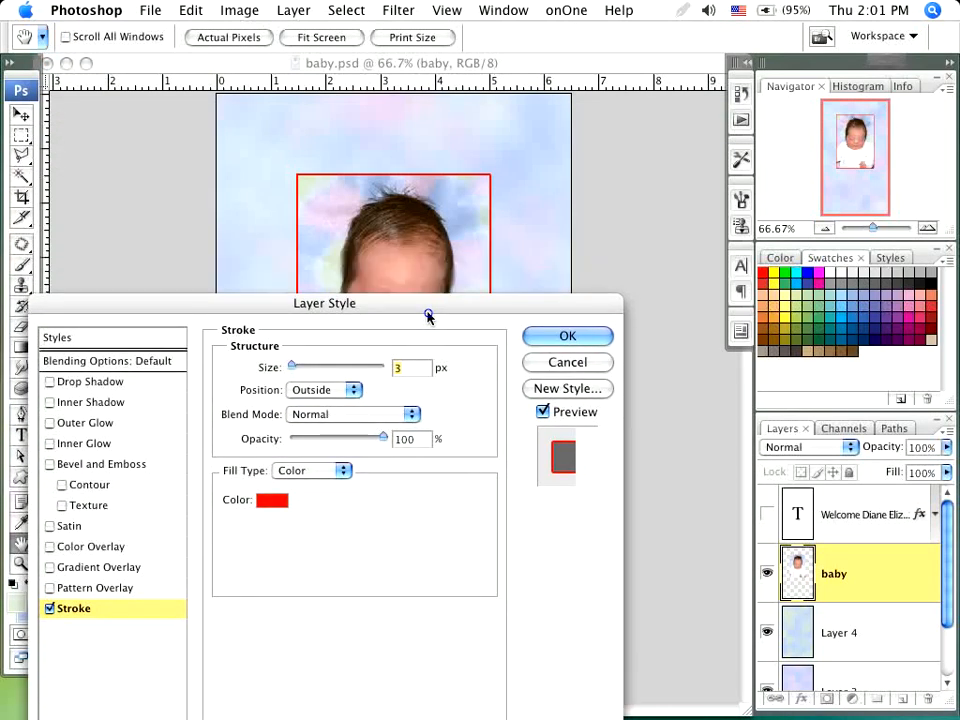
left_click(271, 503)
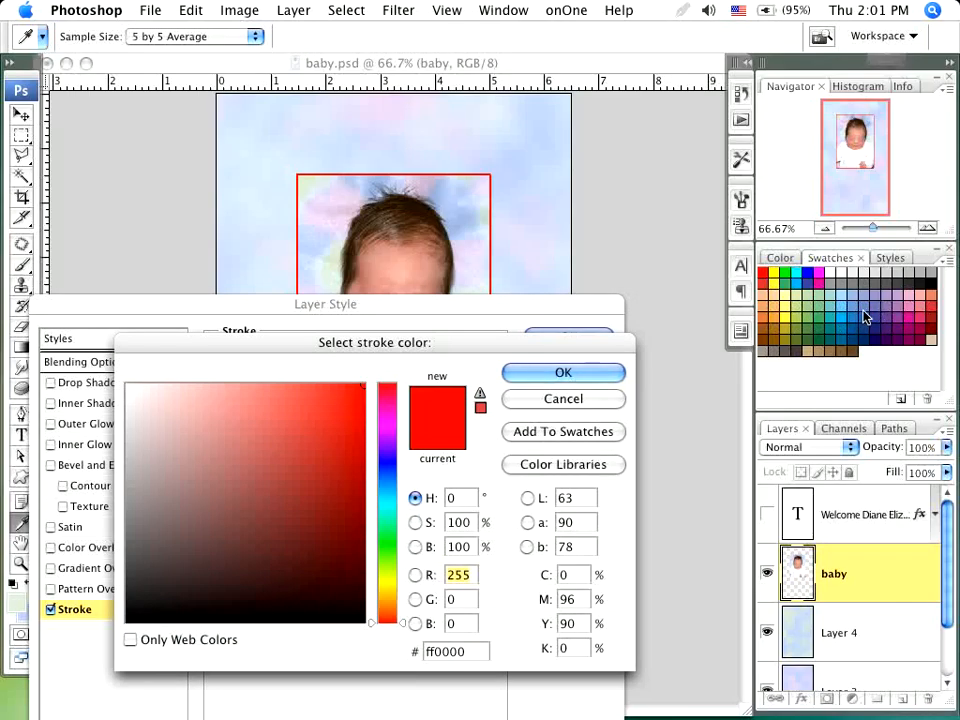
left_click(866, 317)
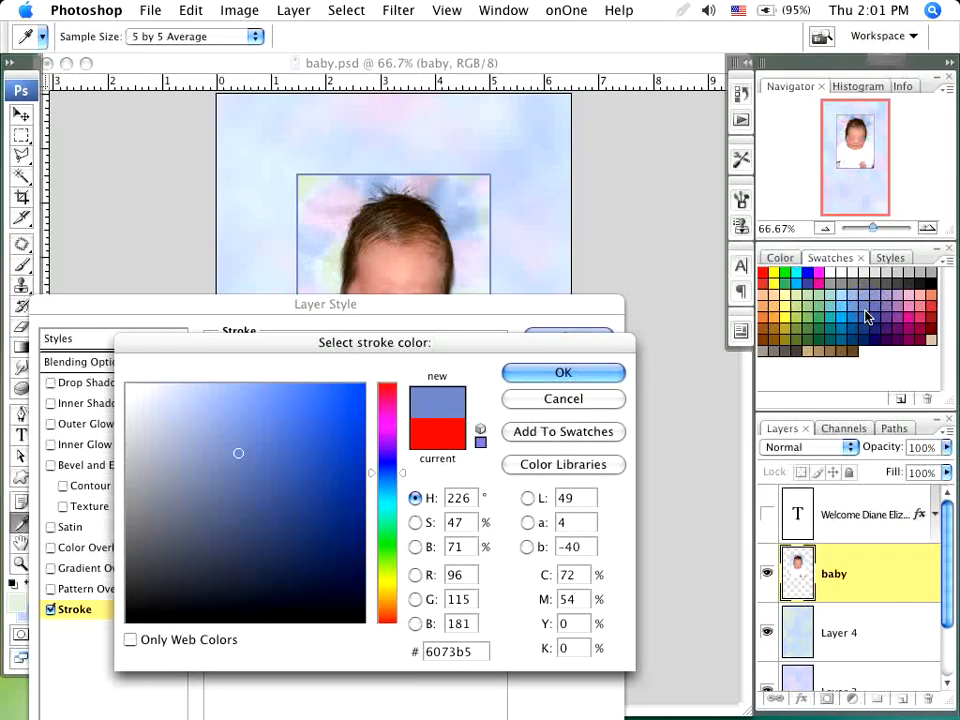
left_click(560, 376)
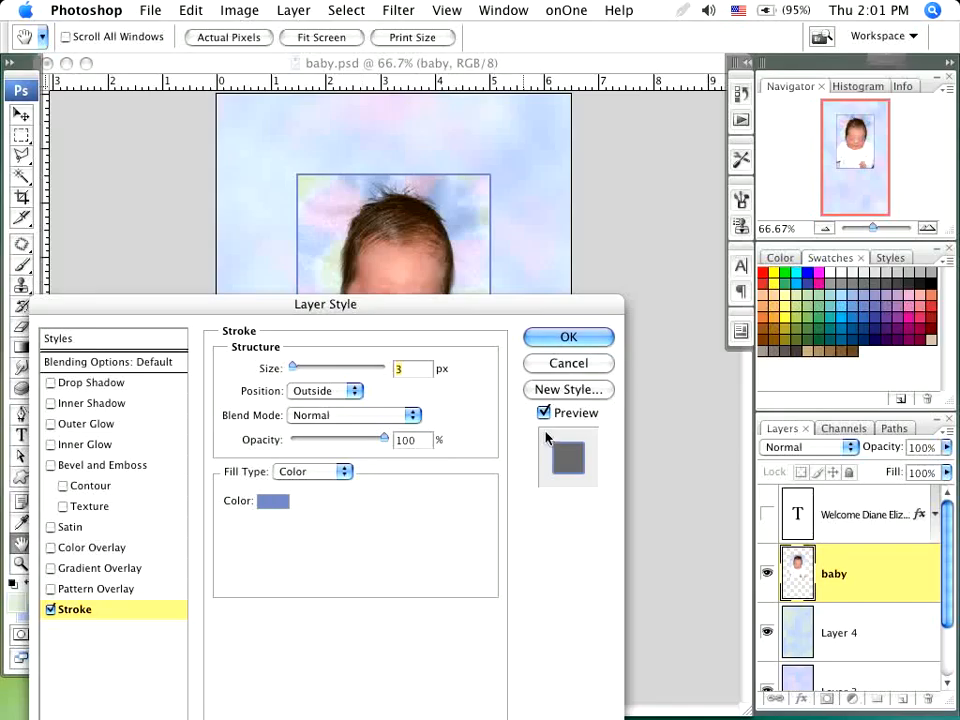
- Add a Drop Shadow to the baby layer and set the shadow colour to the same blue, #6073b5
left_click_drag(478, 316, 953, 299)
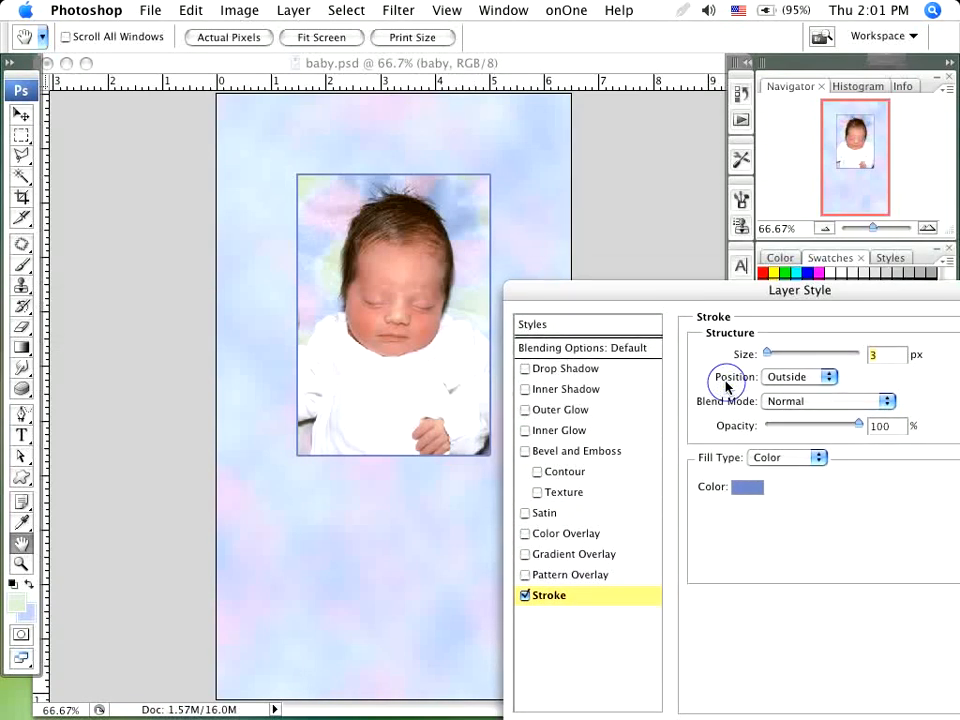
left_click(566, 369)
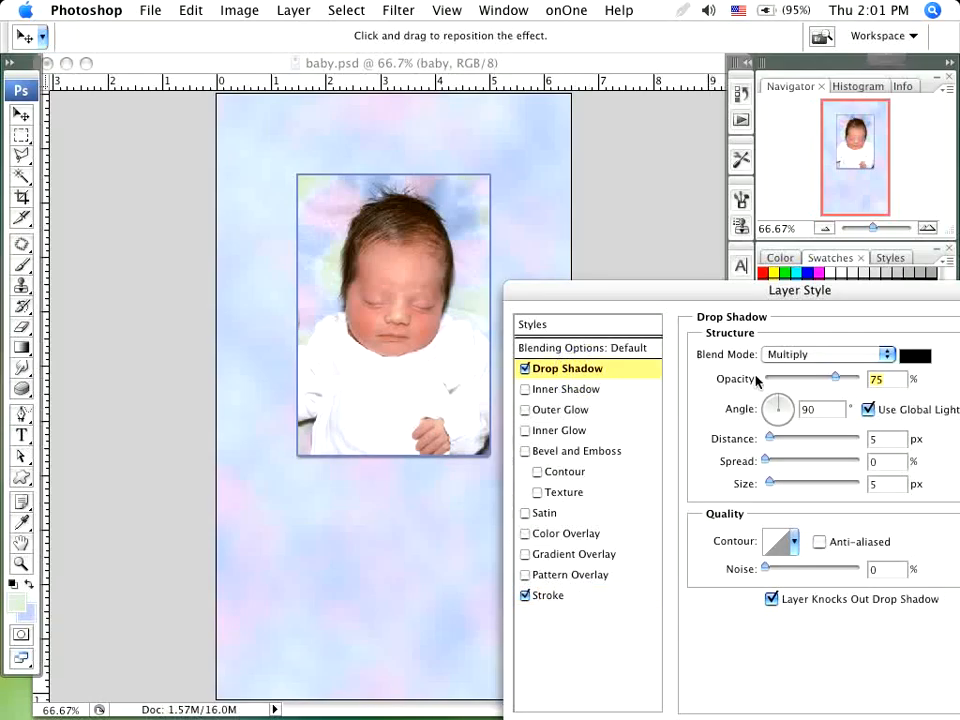
left_click_drag(904, 303, 816, 351)
left_click(836, 416)
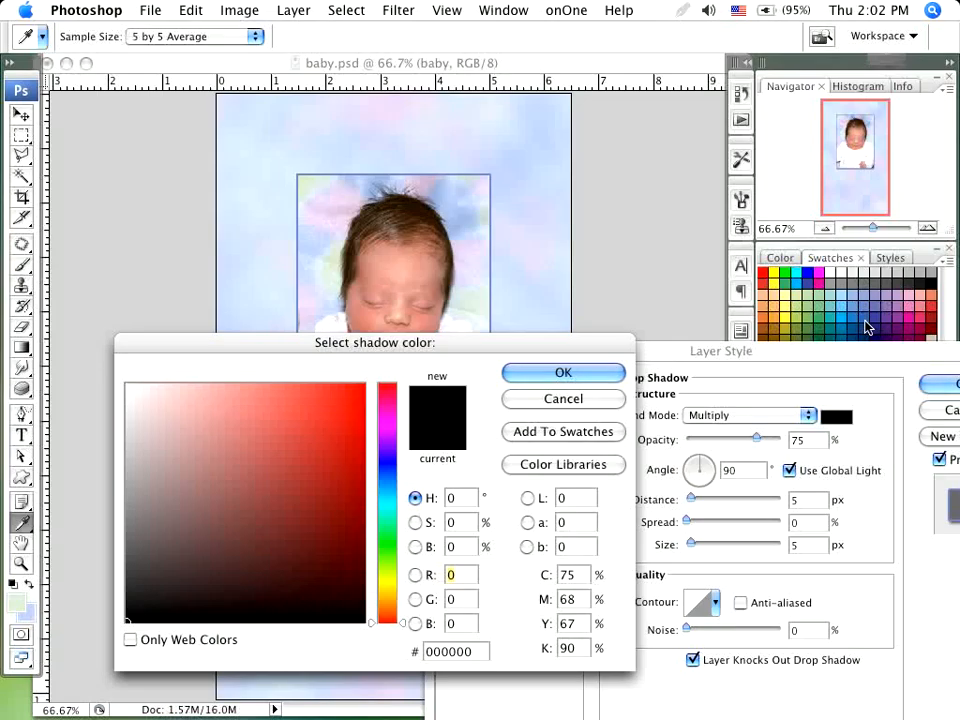
left_click(866, 314)
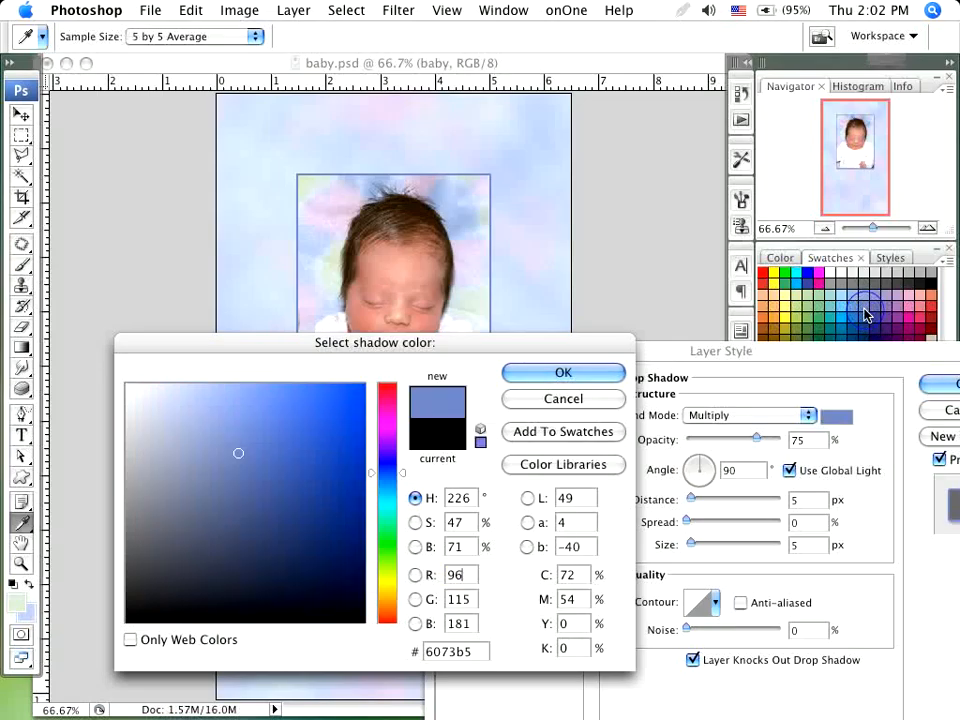
left_click(574, 376)
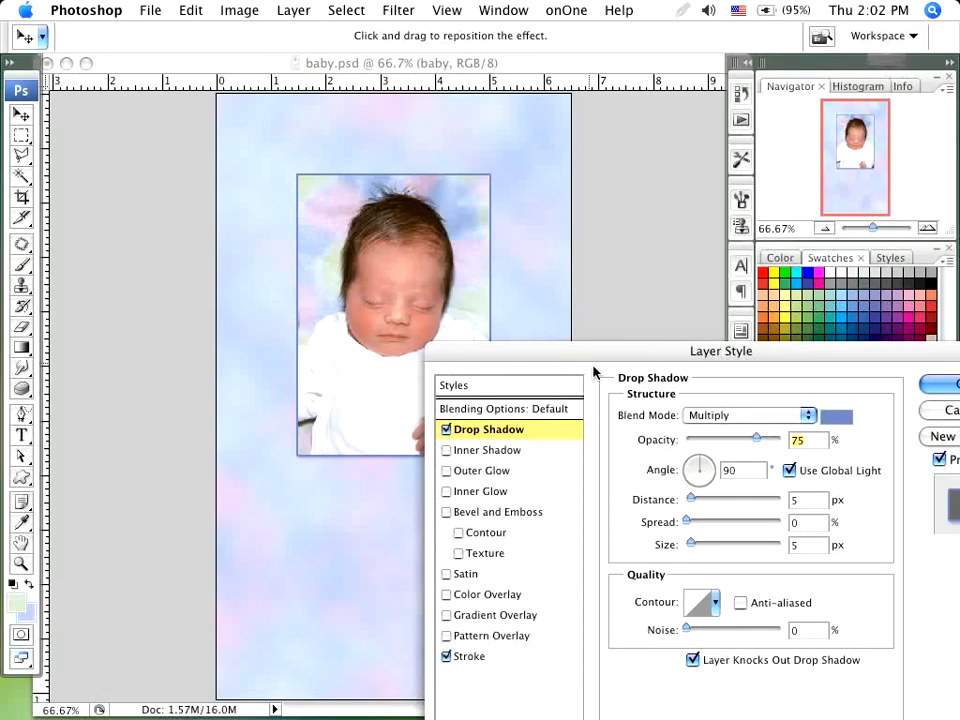
- Set the drop shadow's spread to 10% and size to 24 px, adjust its light angle, and apply the layer style
left_click_drag(661, 351, 704, 286)
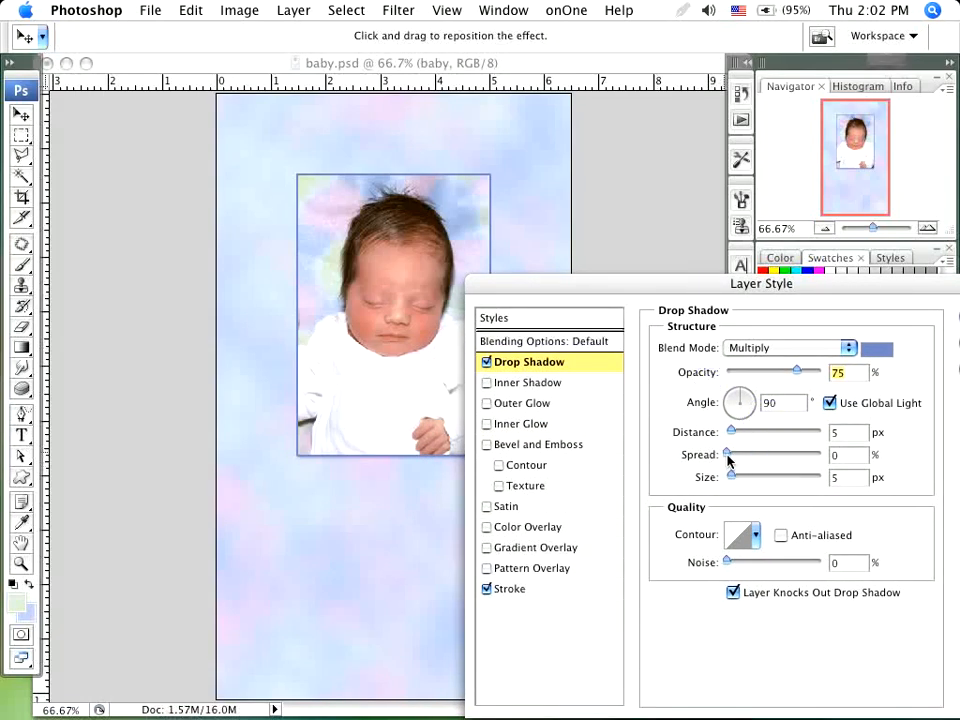
left_click_drag(729, 455, 746, 482)
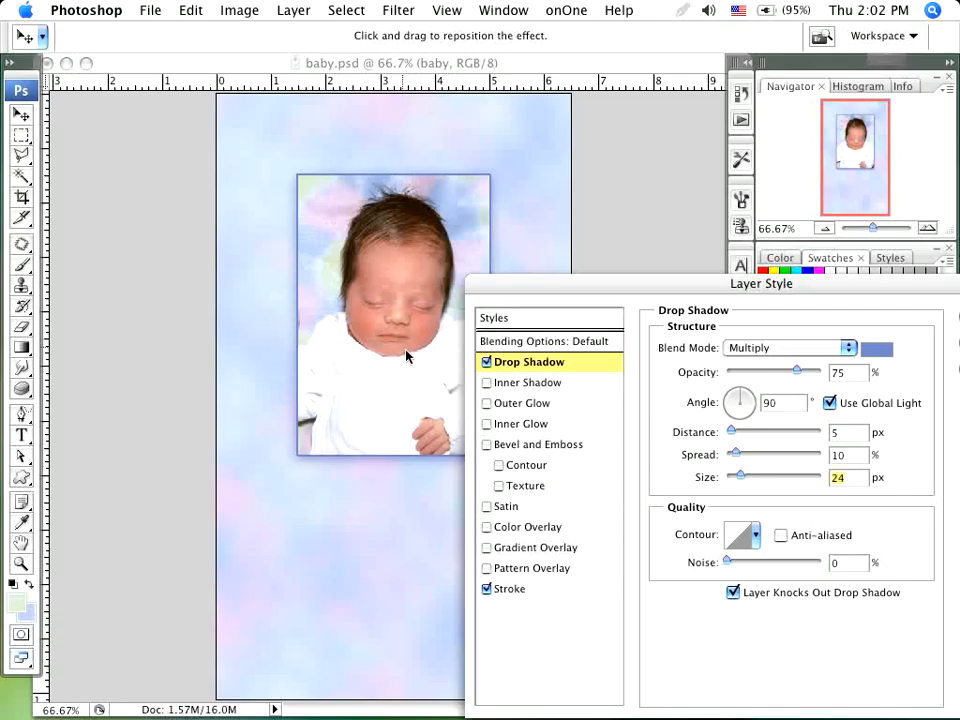
mouse_move(744, 398)
left_mouse_down()
mouse_move(729, 388)
mouse_move(742, 385)
left_mouse_up()
left_click(852, 409)
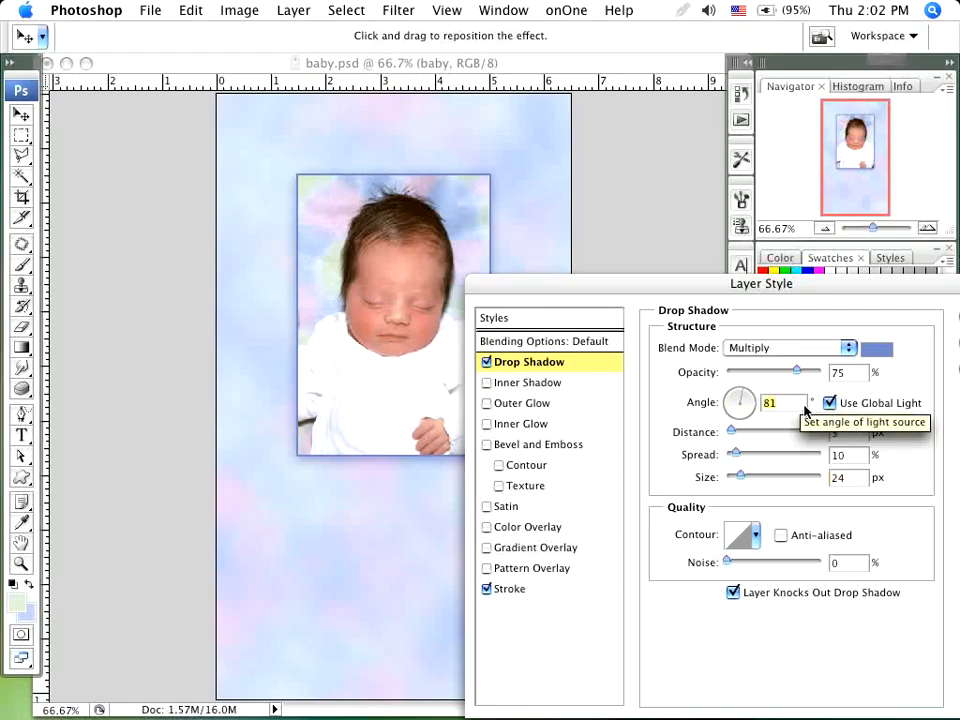
type("98")
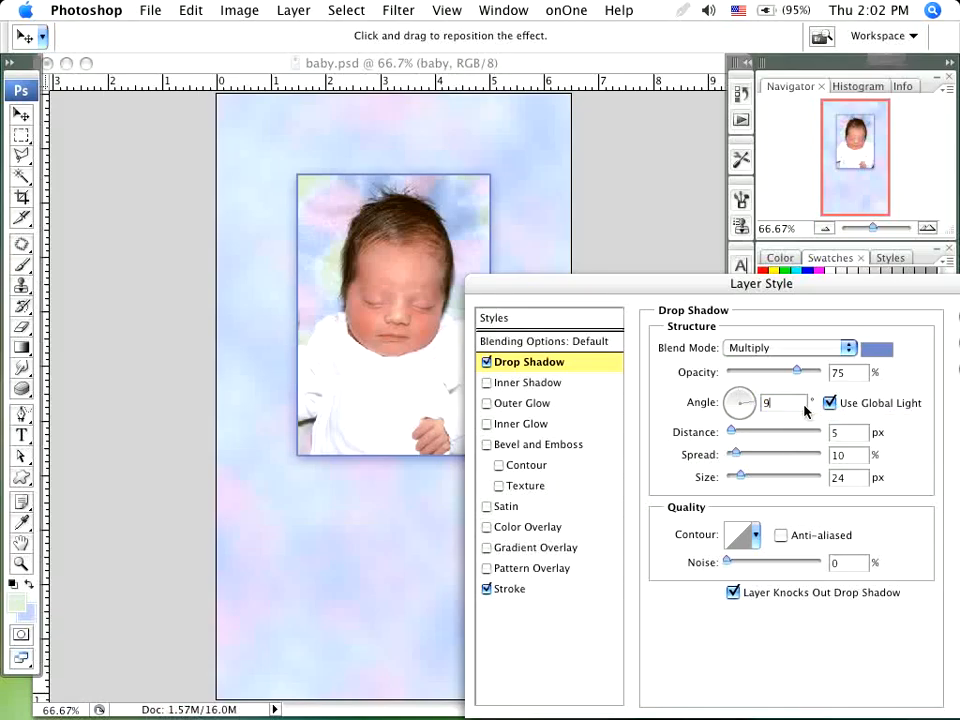
key("Return")
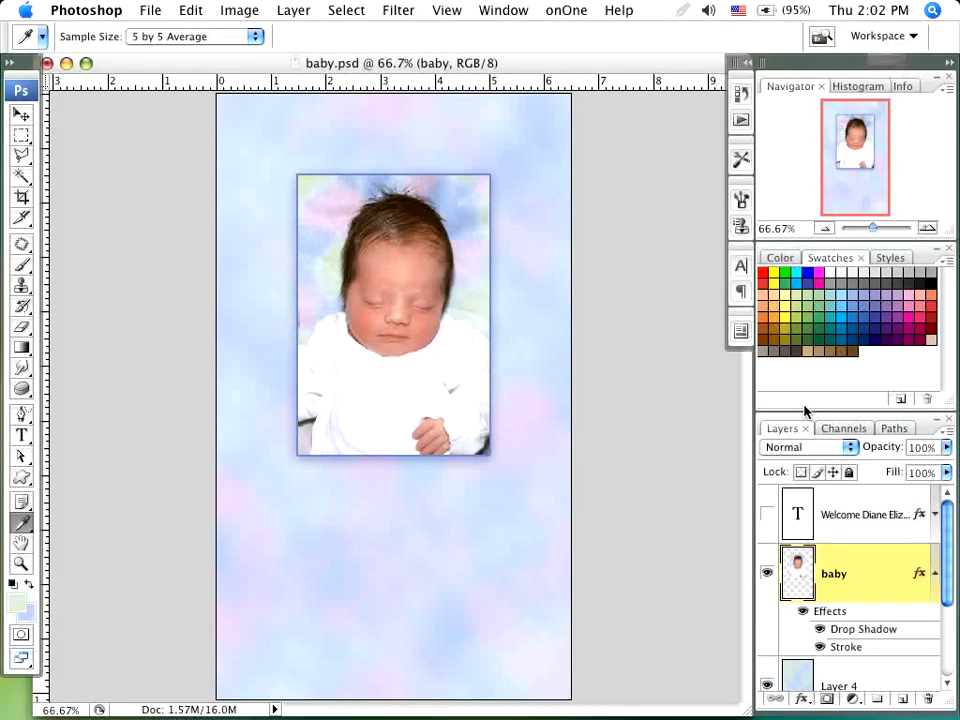
- Collapse the baby layer's effects and add a new layer above Layer 4 with the Multiply blend mode
left_click(935, 590)
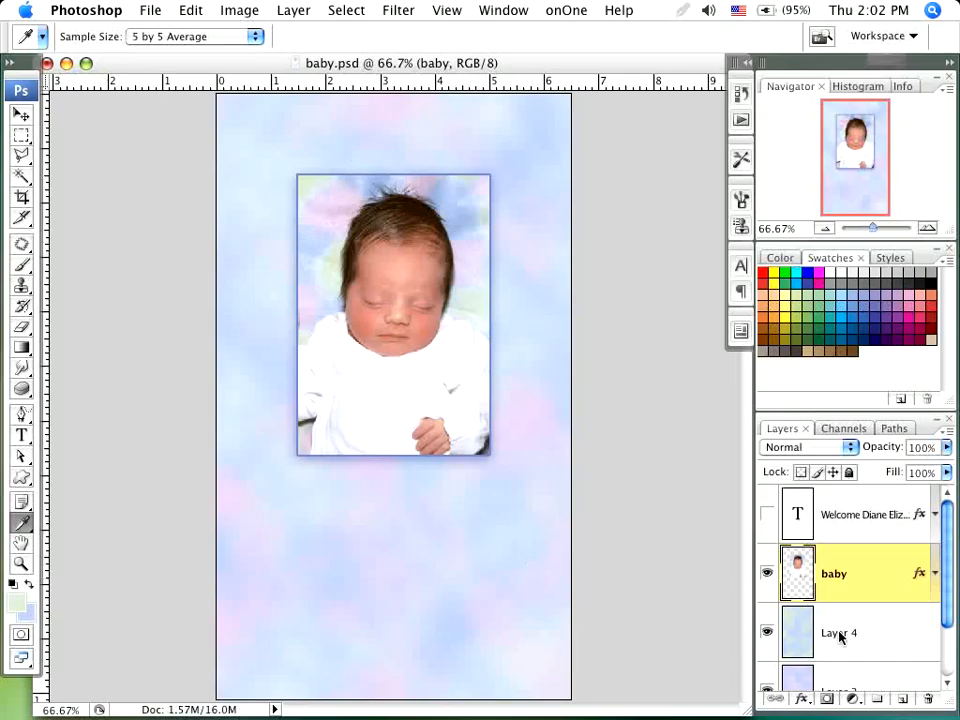
left_click(902, 627)
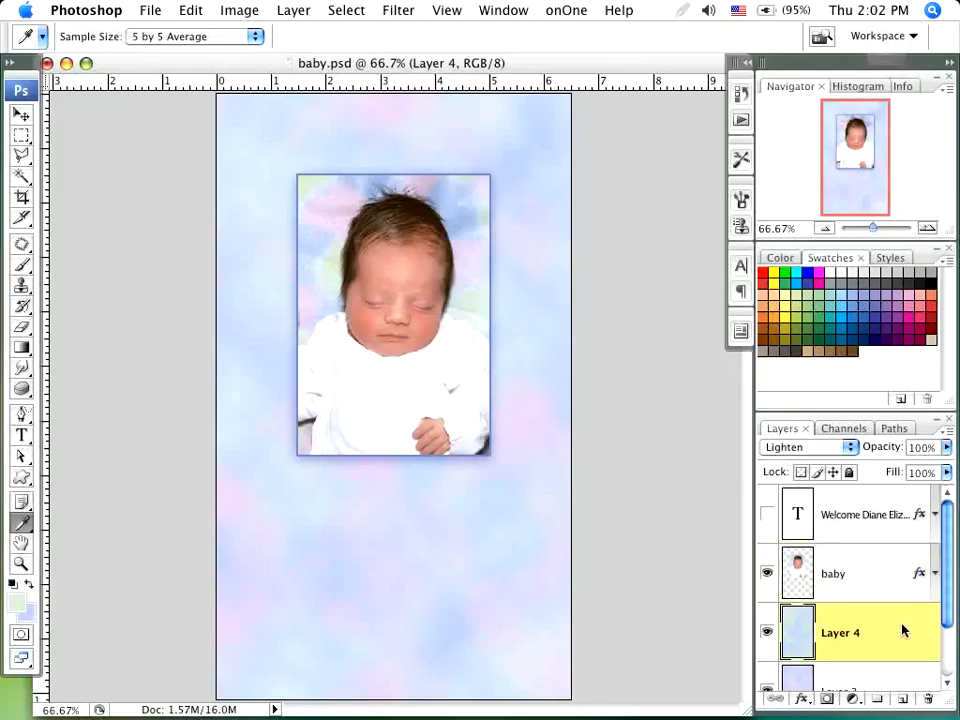
left_click(899, 701)
left_click(838, 450)
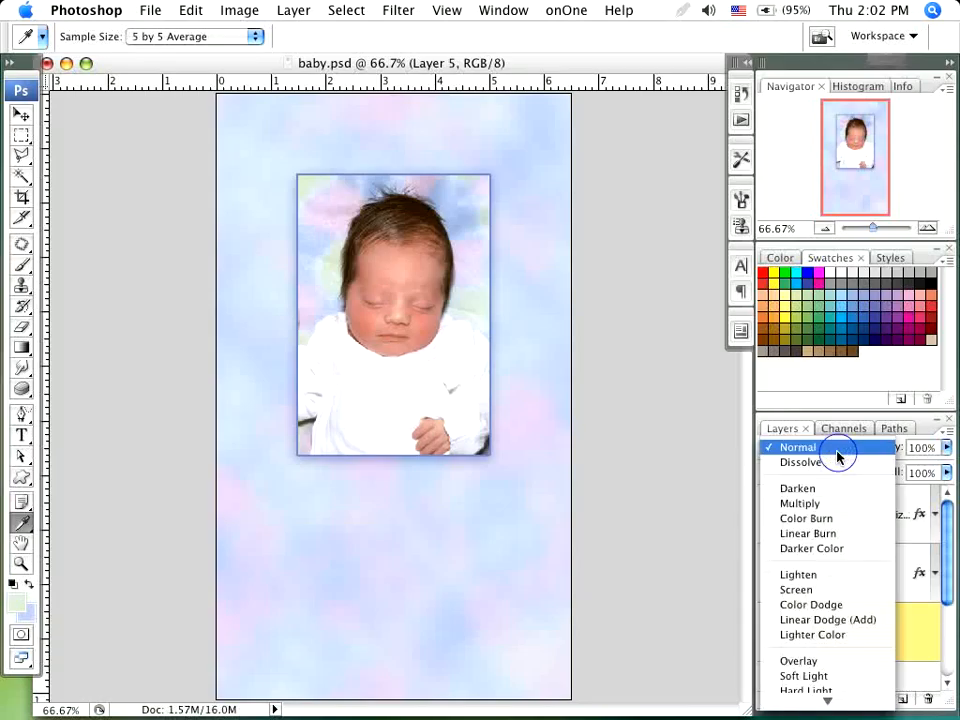
left_click(826, 508)
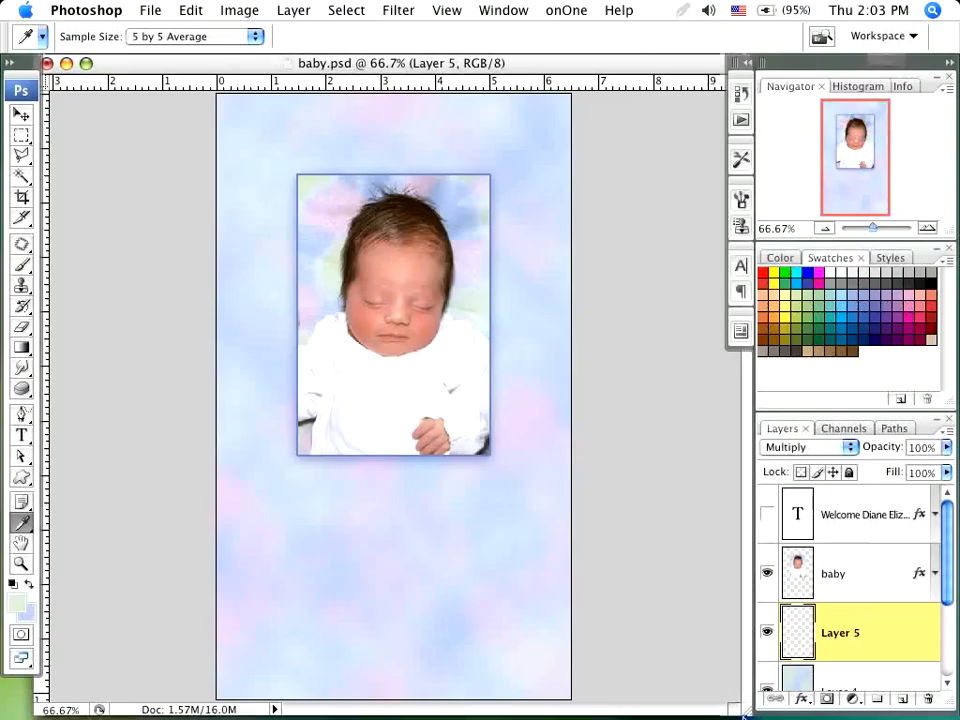
- Examine the pin artwork and its traced outline separately in Baby_Pins.psd, and close that document without saving
left_click_drag(757, 717, 739, 696)
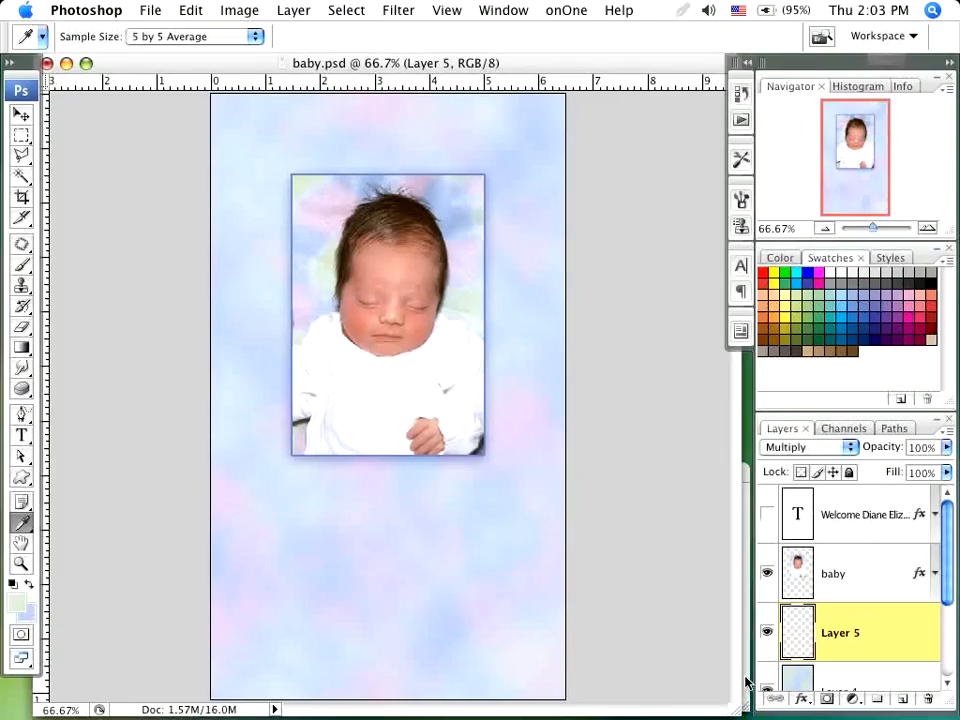
left_click(748, 511)
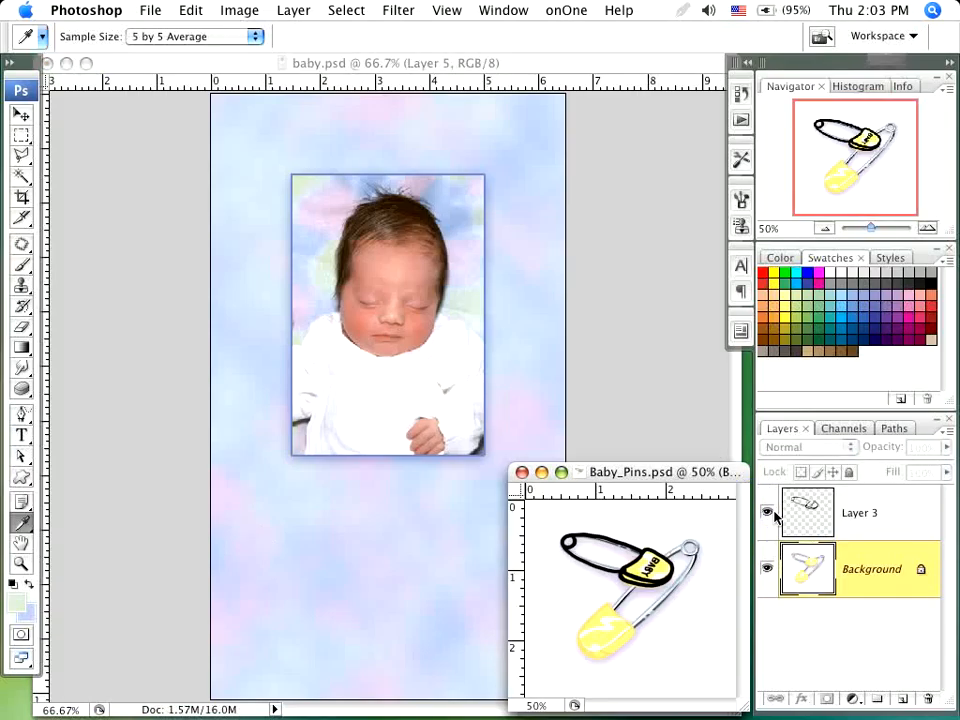
left_click(767, 512)
left_click_drag(688, 478, 691, 479)
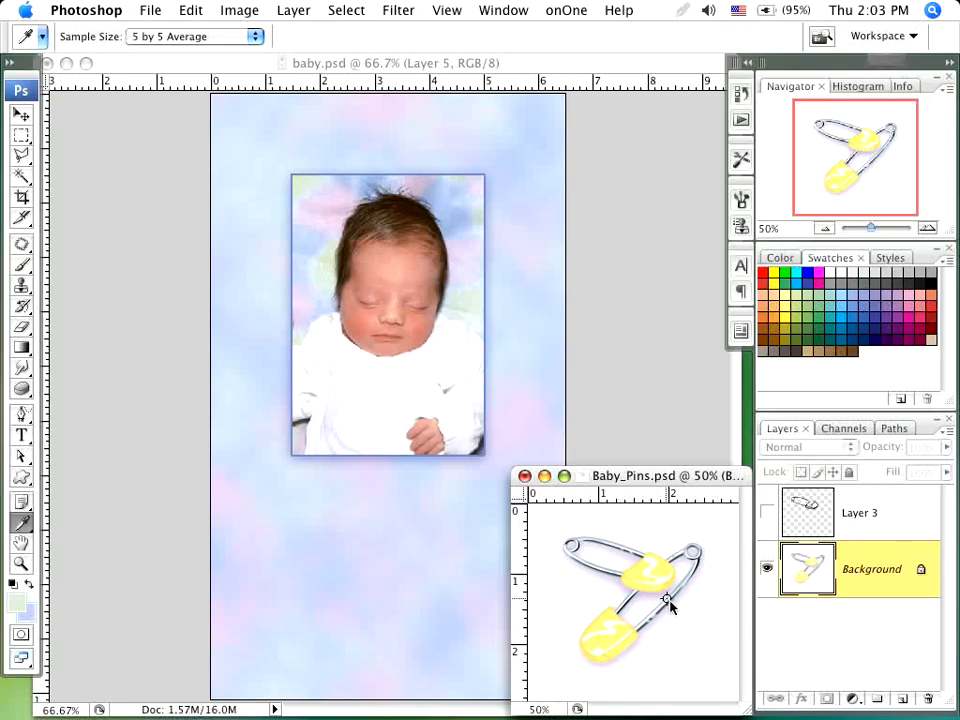
left_click(770, 513)
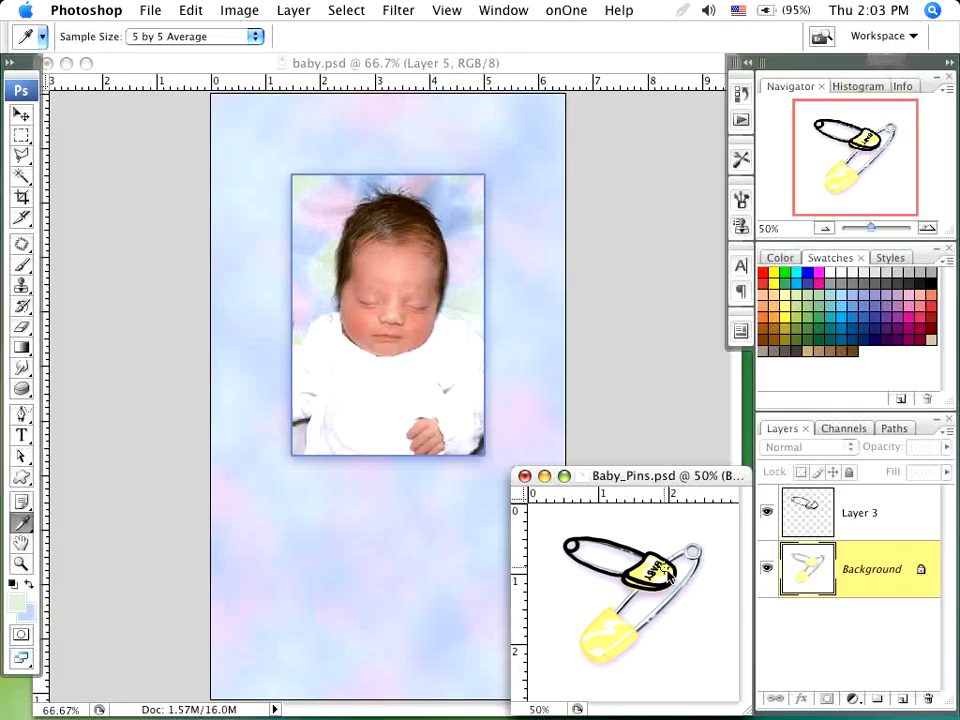
left_click(766, 568)
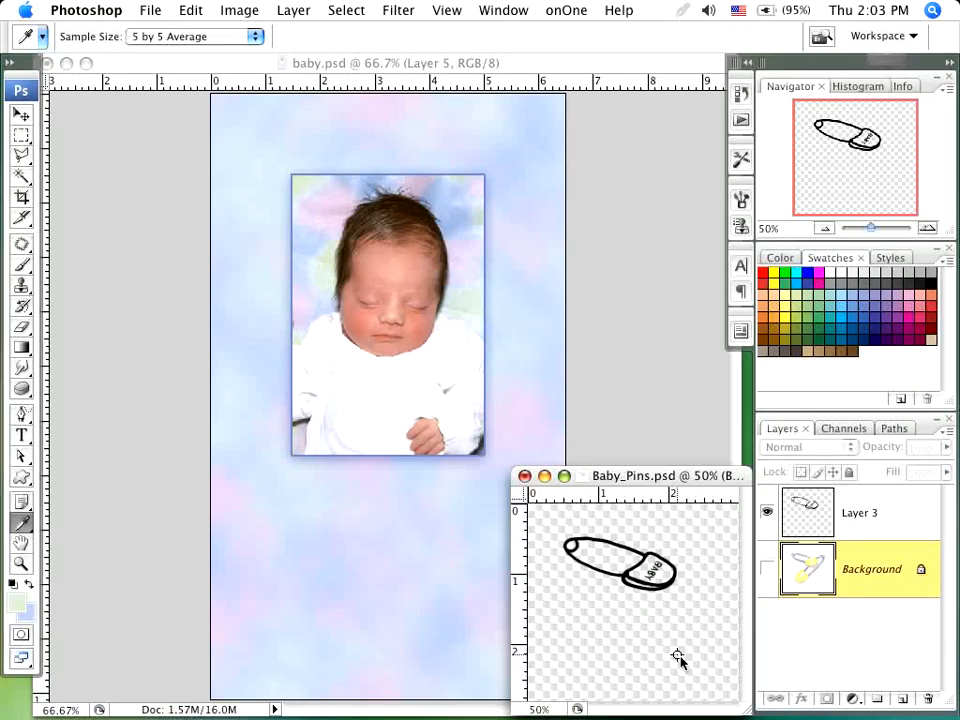
left_click(524, 476)
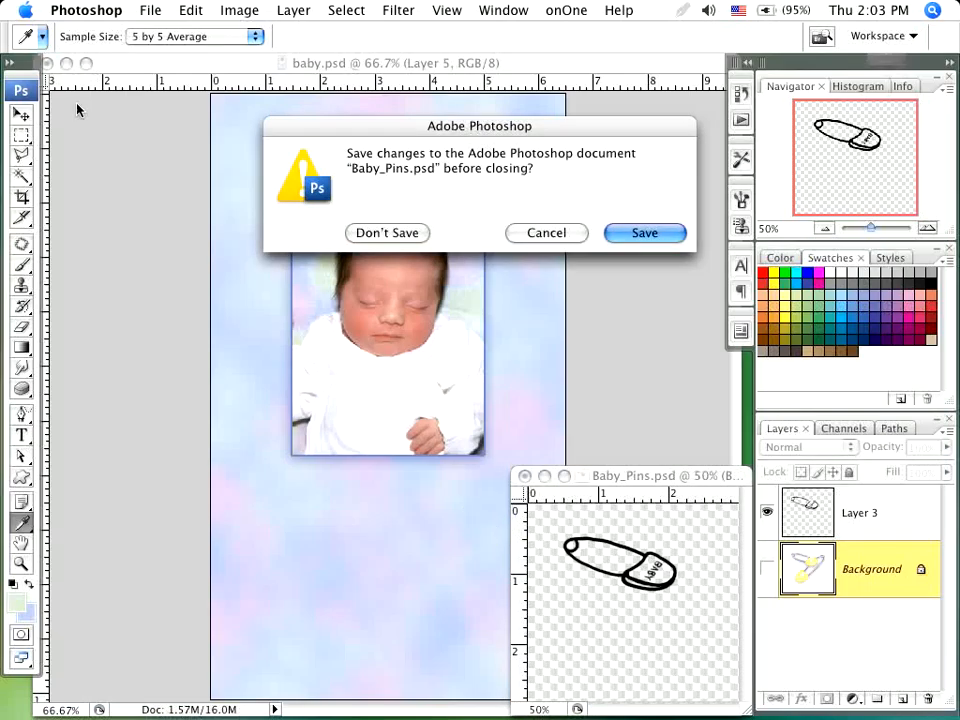
left_click(401, 236)
- Stamp the safety pin brush once at 100 px in the stroke's blue at the photo's lower-right corner on Layer 5
left_click(21, 265)
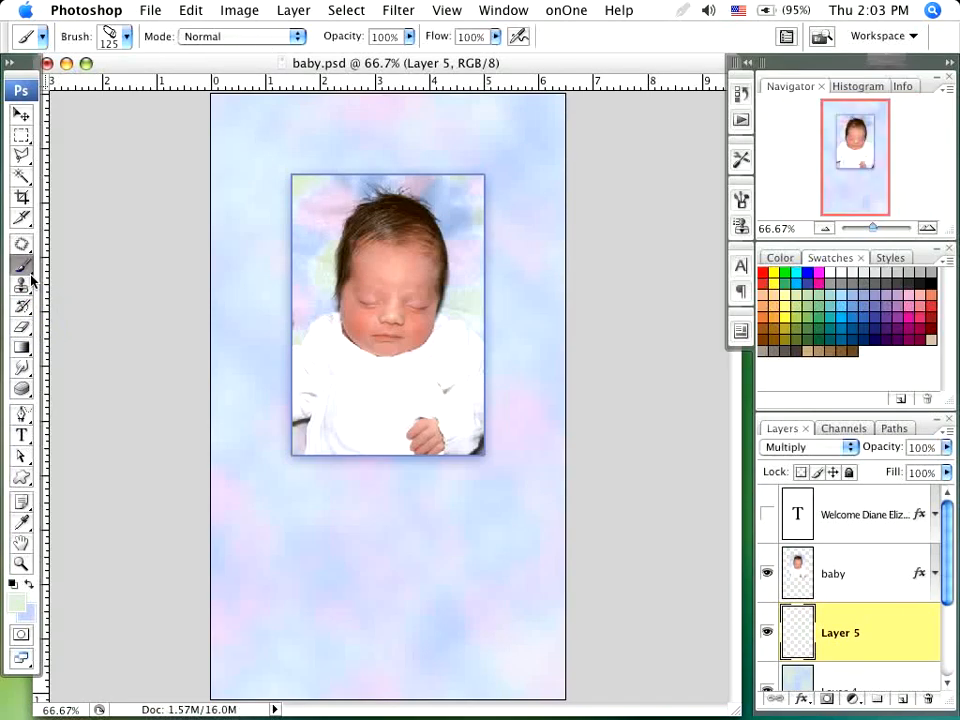
left_click(128, 37)
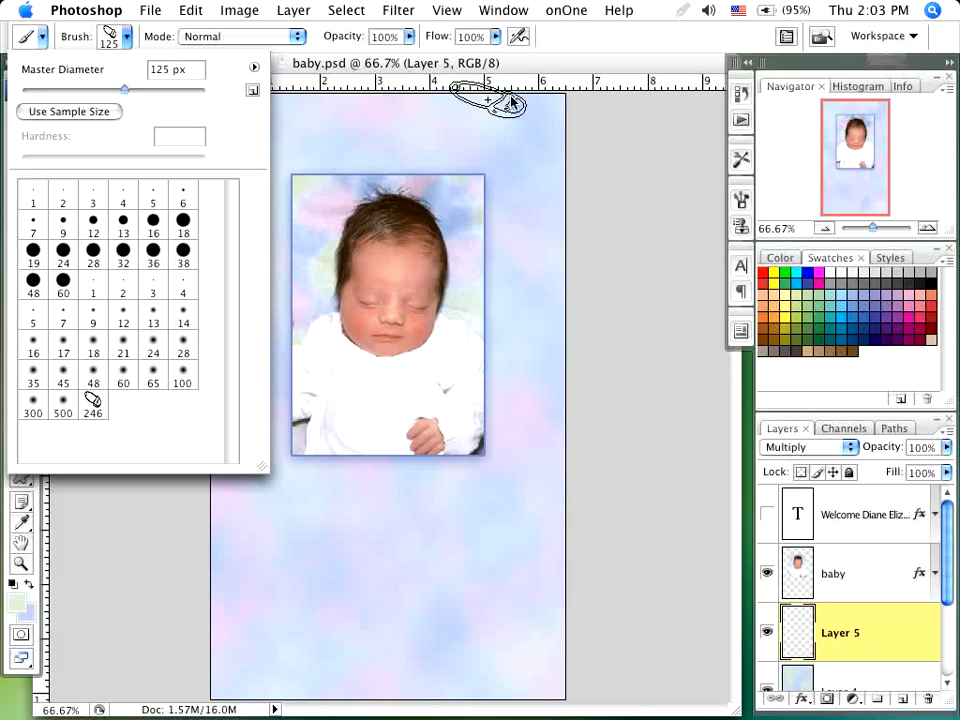
left_click(642, 37)
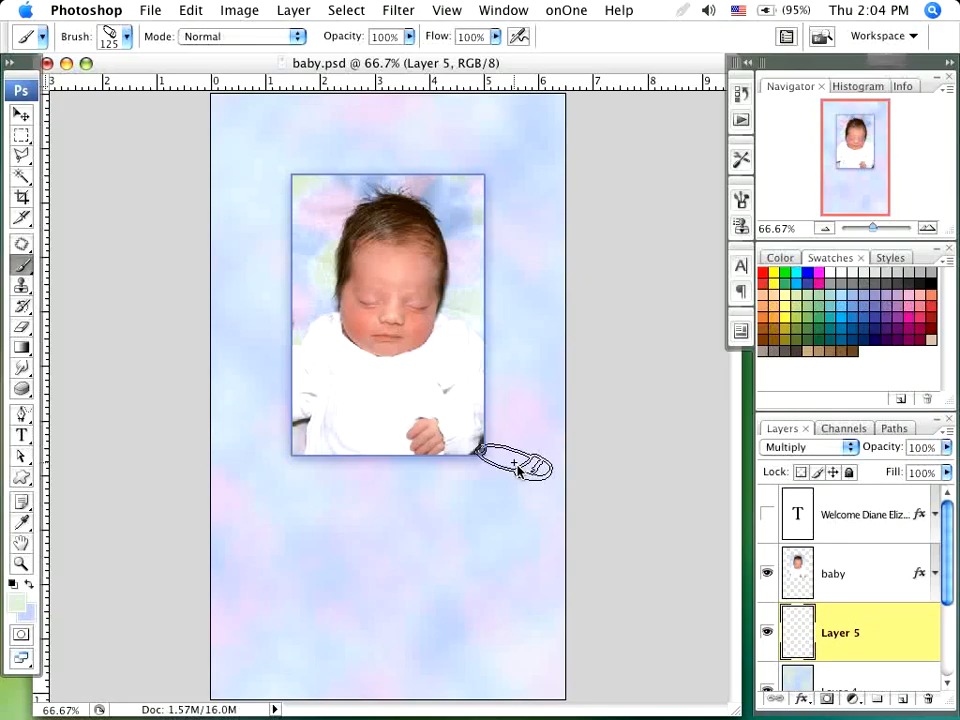
key("bracketleft")
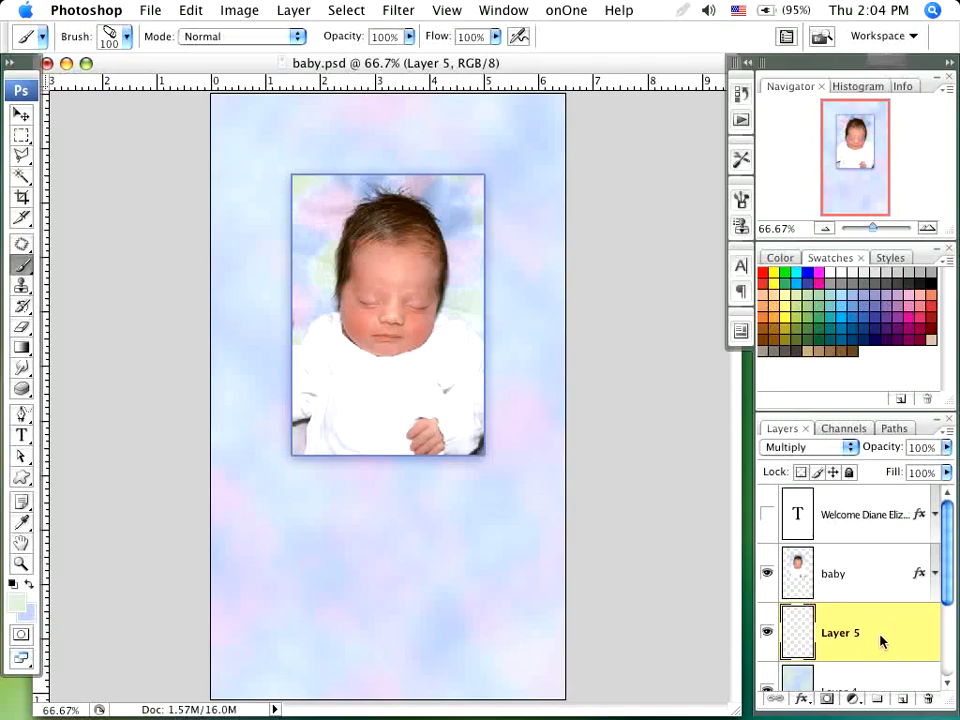
left_click(866, 317)
left_click(512, 470)
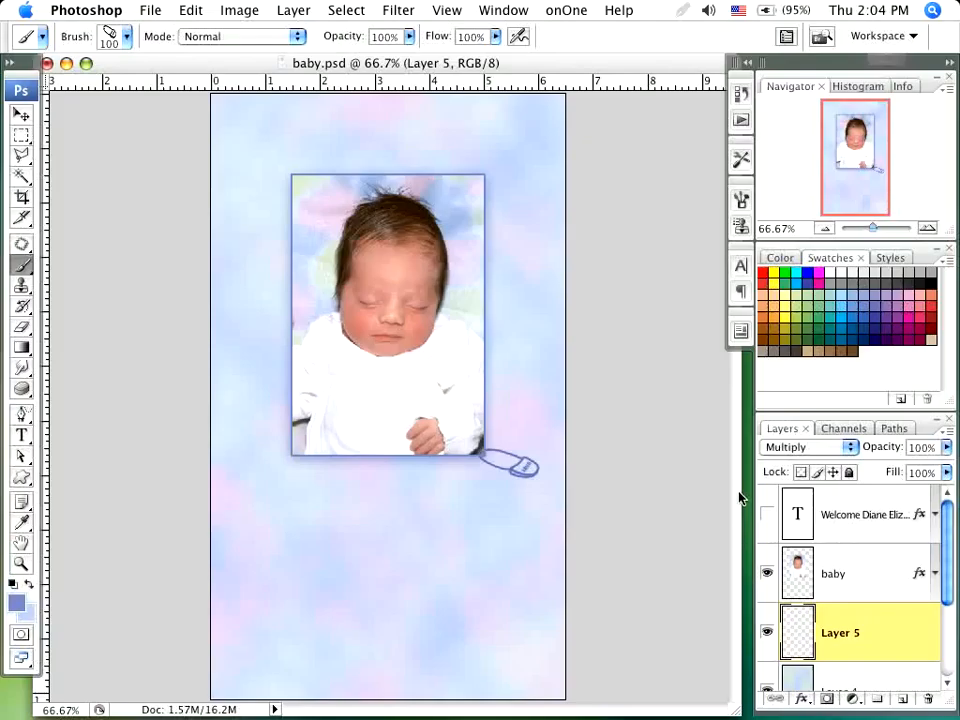
- Create a duplicate of the safety pin rotated -30° about a pivot at the pin's coiled end near the photo corner
key("super+t")
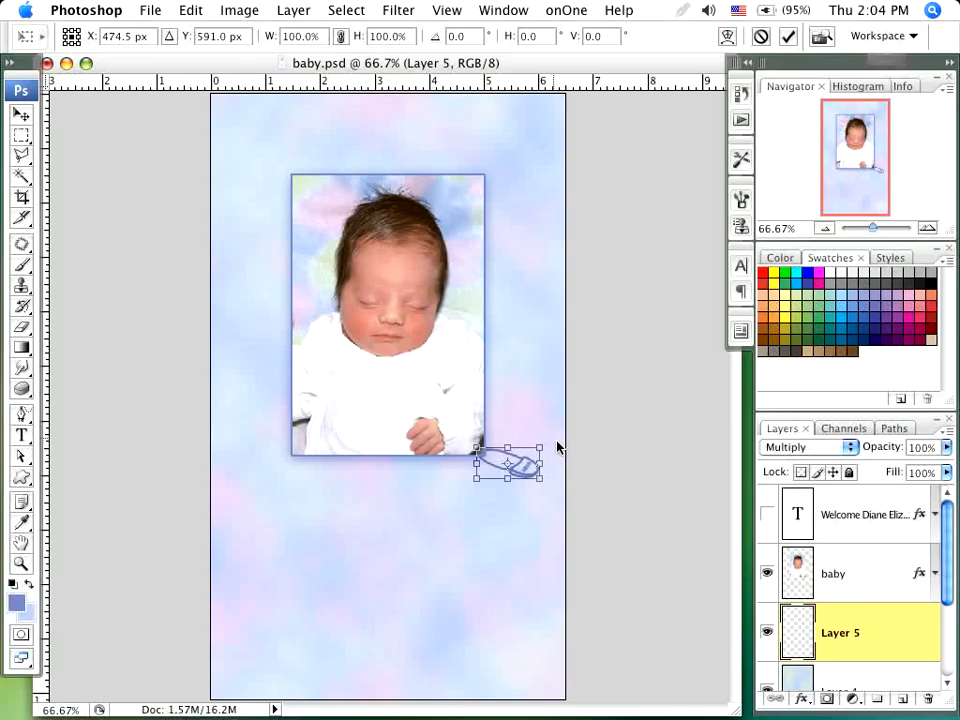
left_click_drag(557, 441, 555, 425)
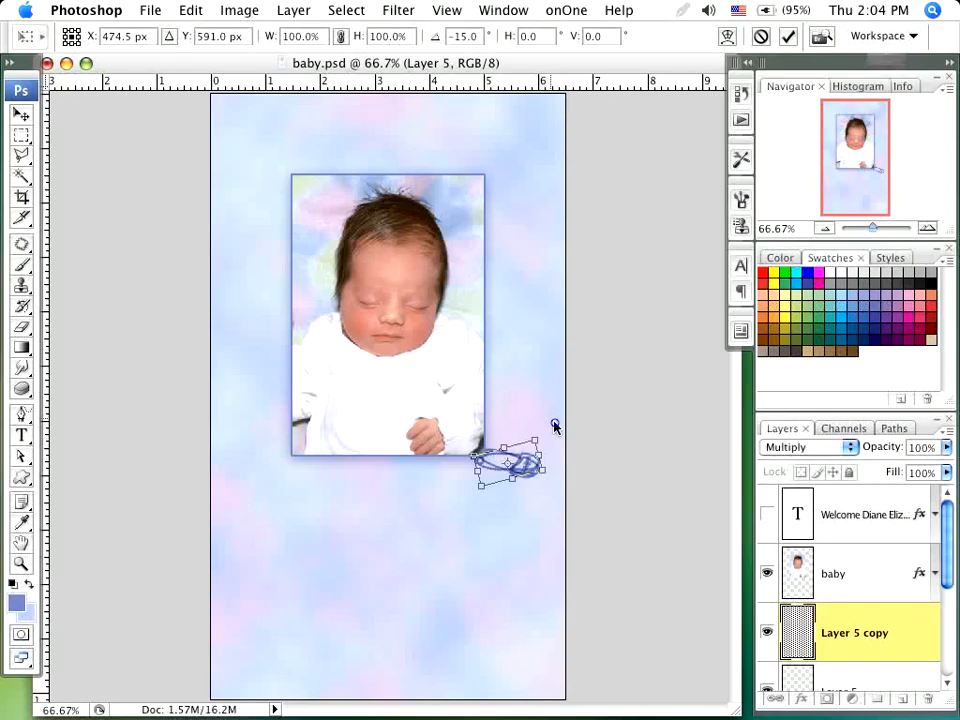
key("super+z")
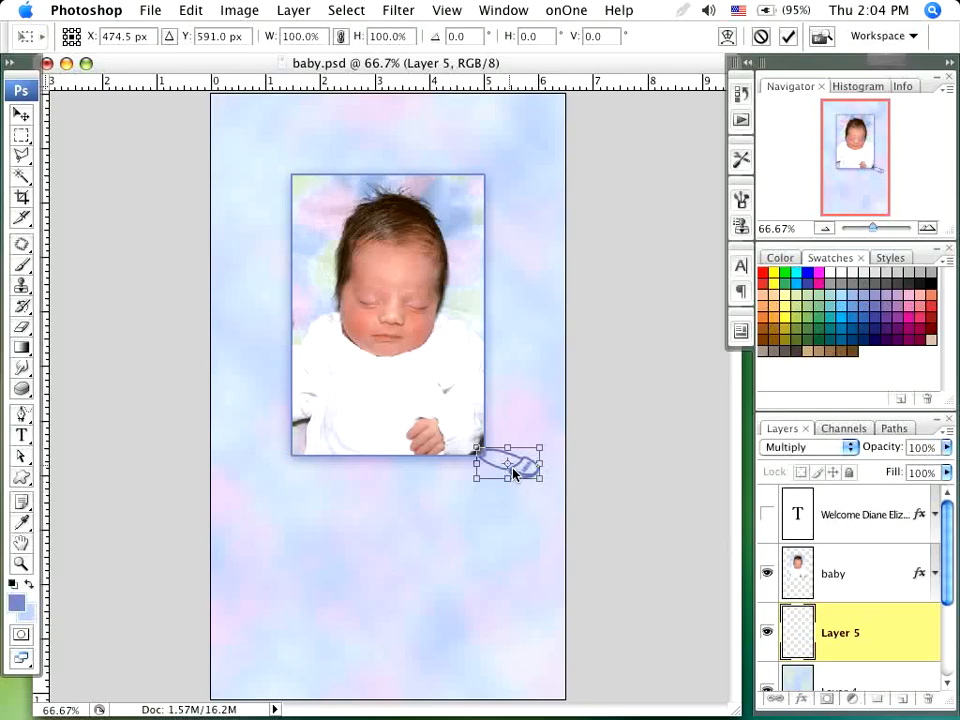
left_click_drag(508, 465, 486, 455)
left_click(568, 441)
left_click_drag(561, 439, 555, 407)
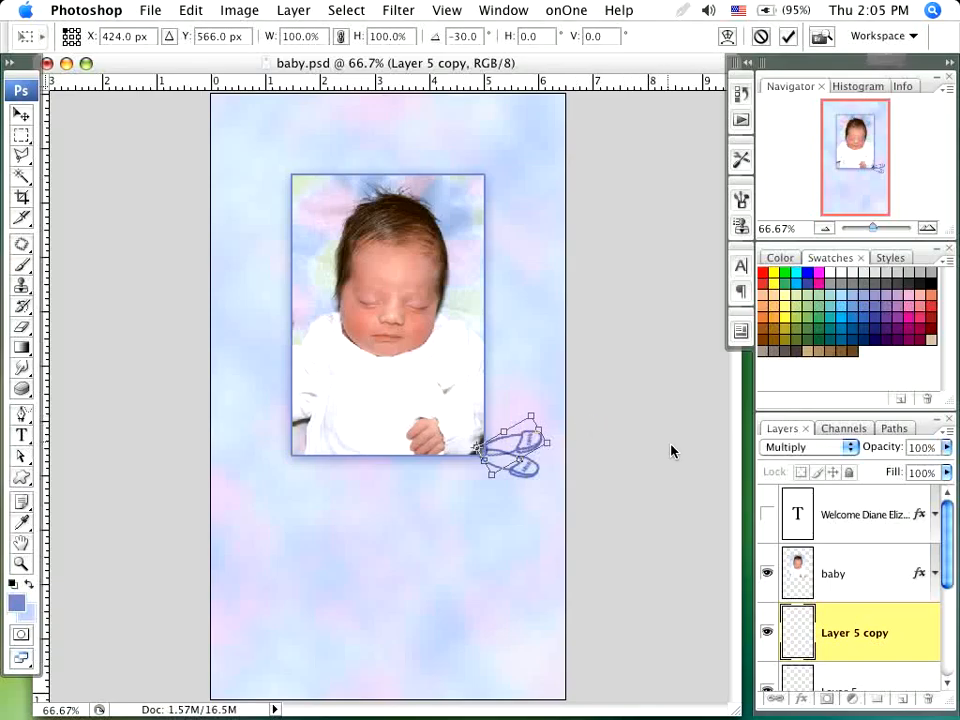
key("Return")
key("b")
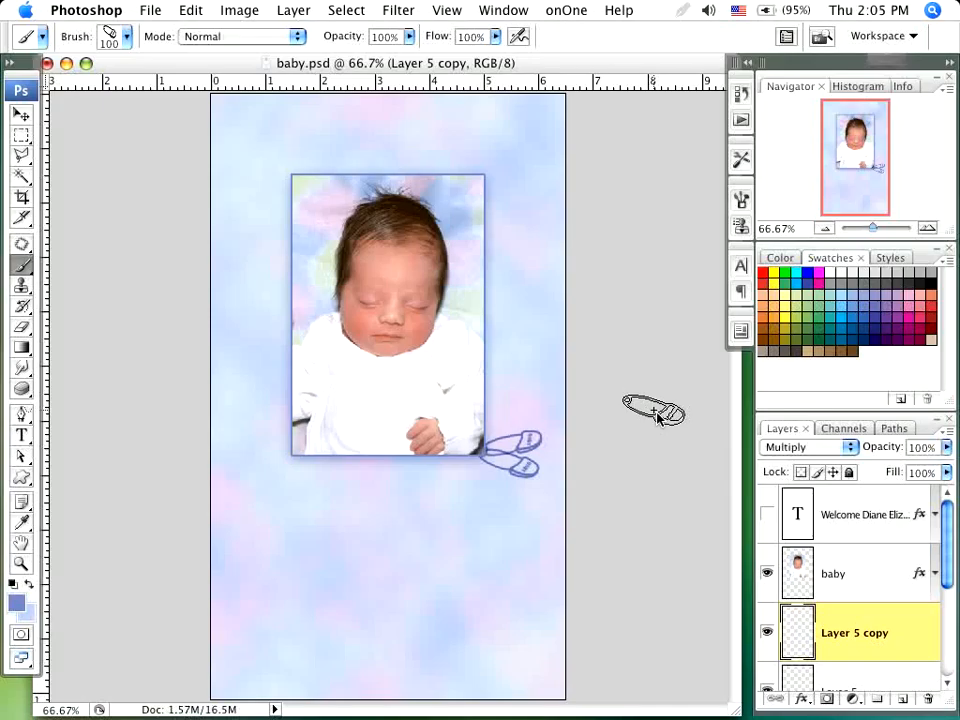
- Repeat the rotated pin duplication ten times to complete a ring, and check it with the baby layer temporarily hidden
key("super+alt+shift+t")
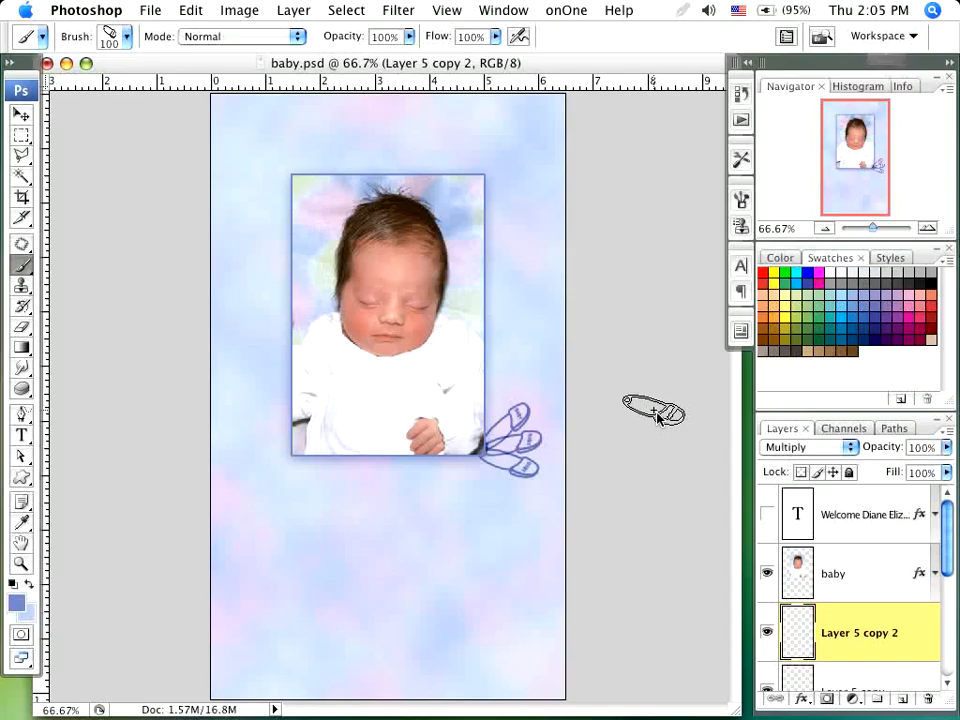
key("super+alt+shift+t")
key("super+alt+shift+t")
key("super+alt+shift+t")
key("super+alt+shift+t")
key("super+alt+shift+t")
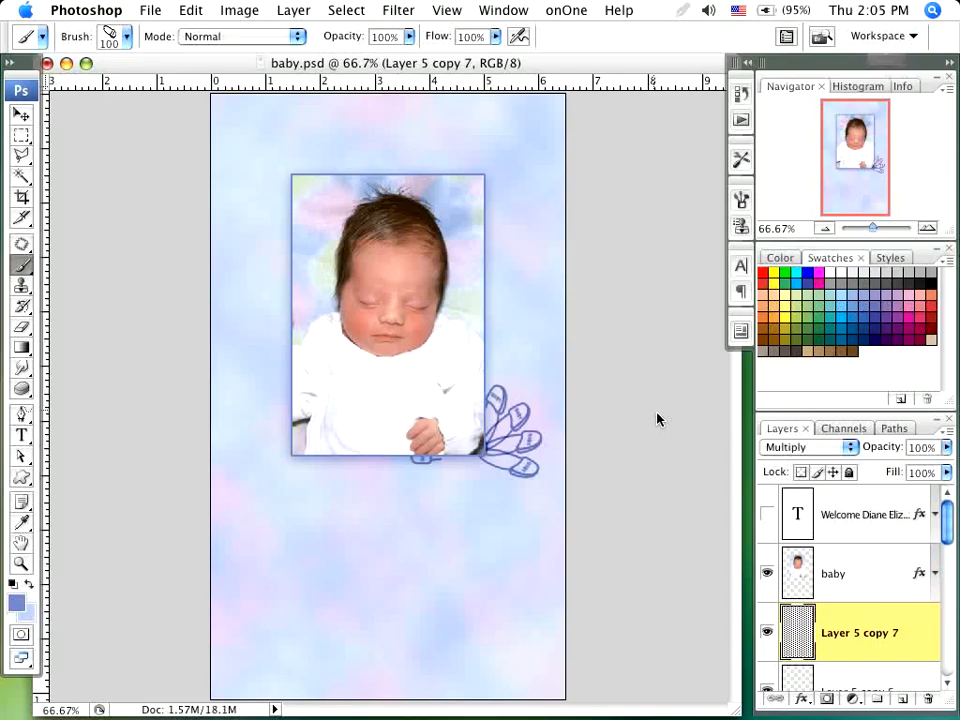
key("super+alt+shift+t")
key("super+alt+shift+t")
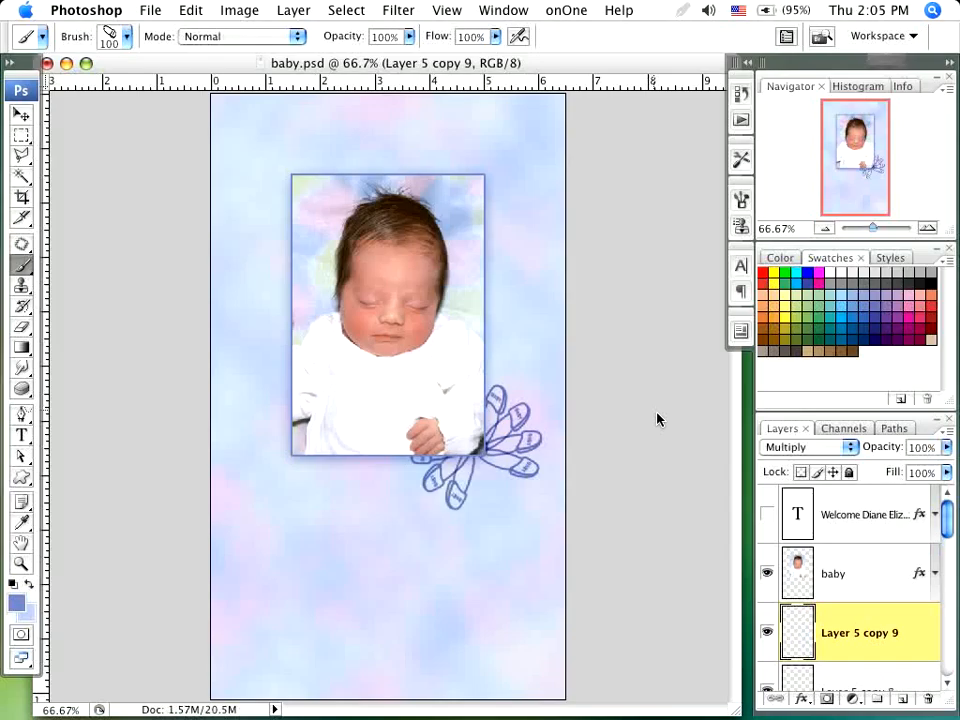
key("super+alt+shift+t")
key("super+alt+shift+t")
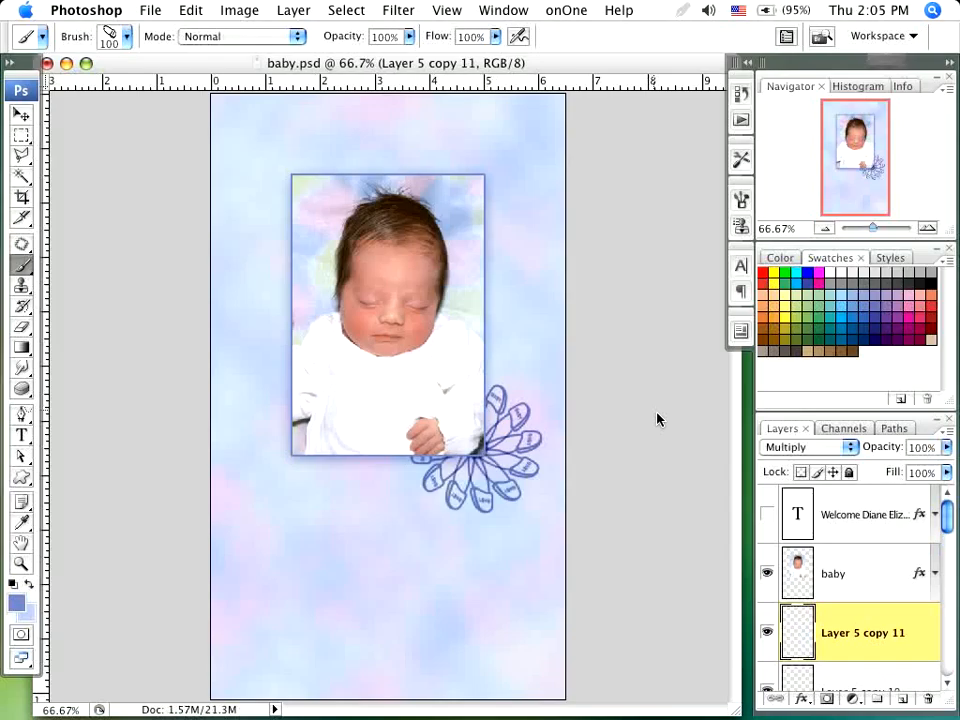
left_click(768, 574)
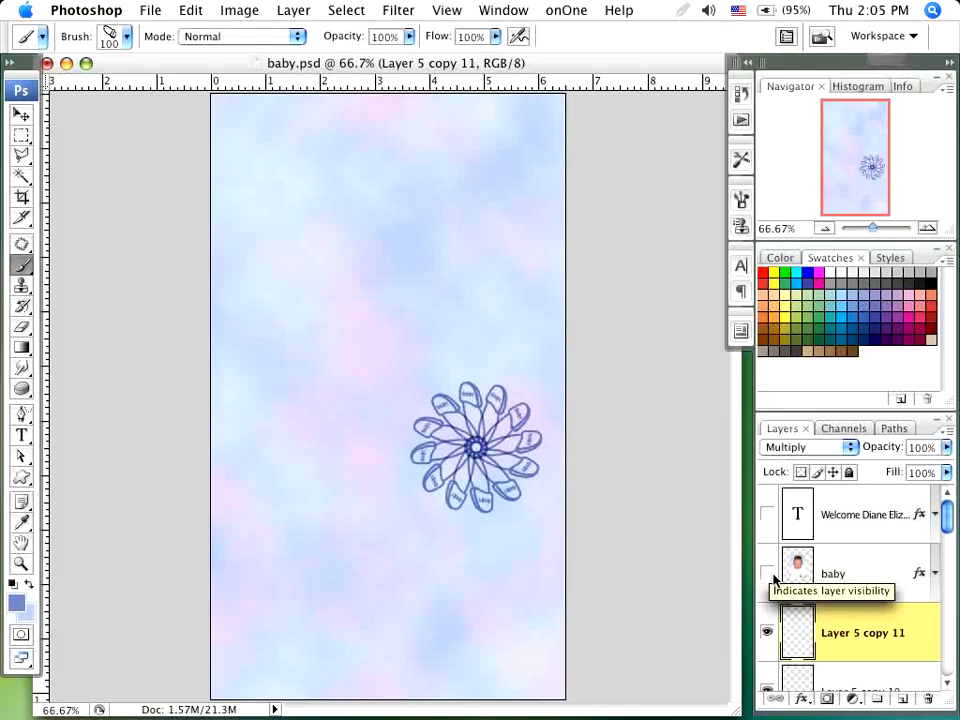
left_click(772, 576)
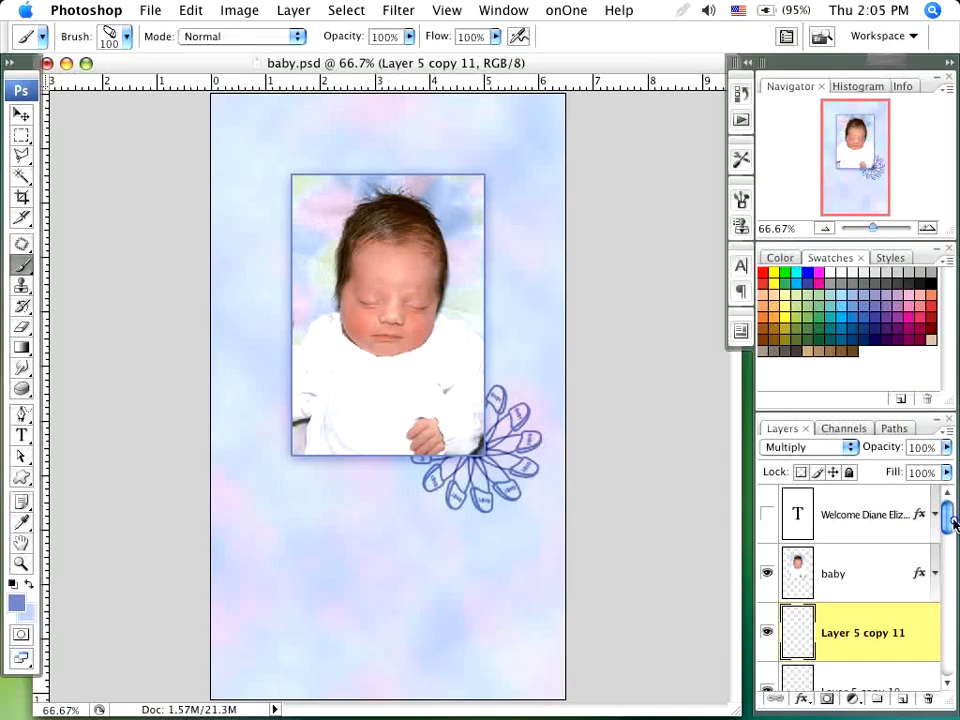
- Merge Layer 5 and all its pin copies into one layer and rename it lower right
left_click_drag(955, 520, 947, 652)
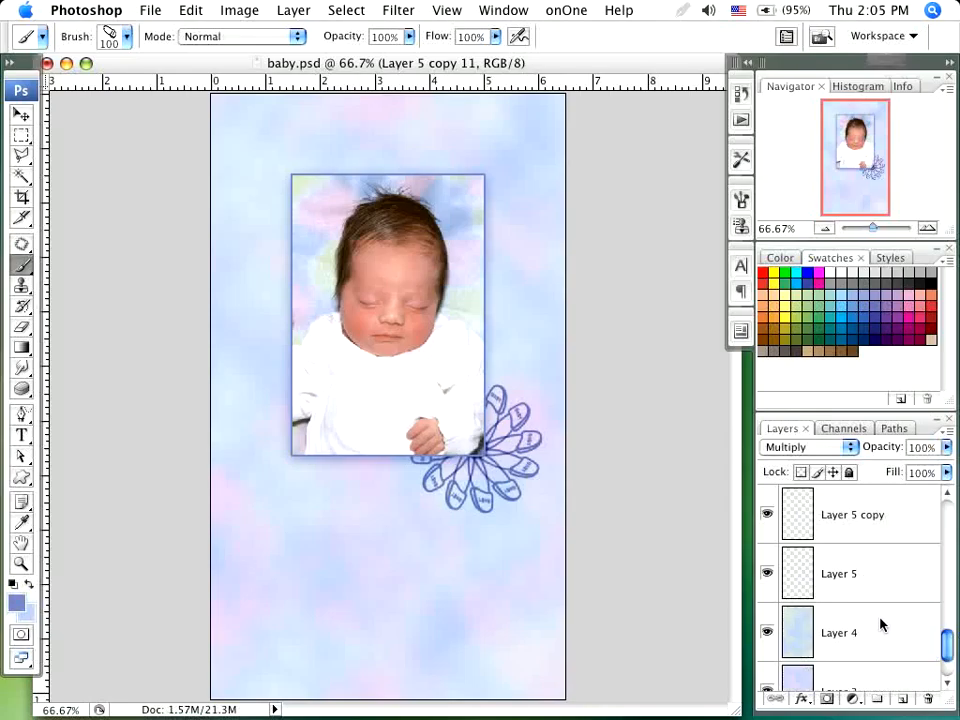
left_click(868, 576, "shift")
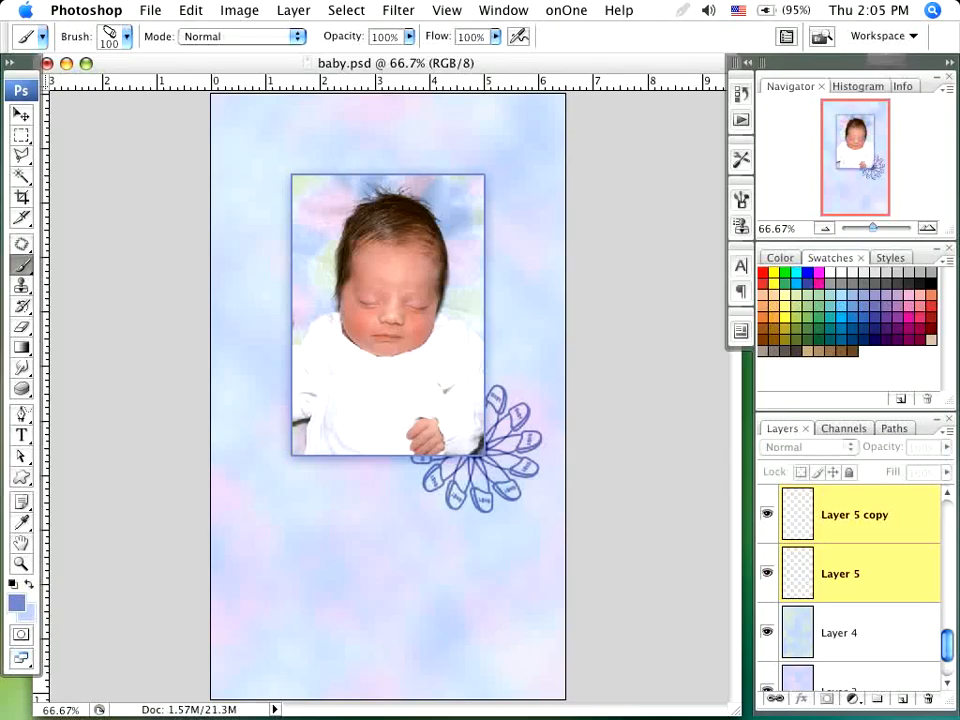
key("super+e")
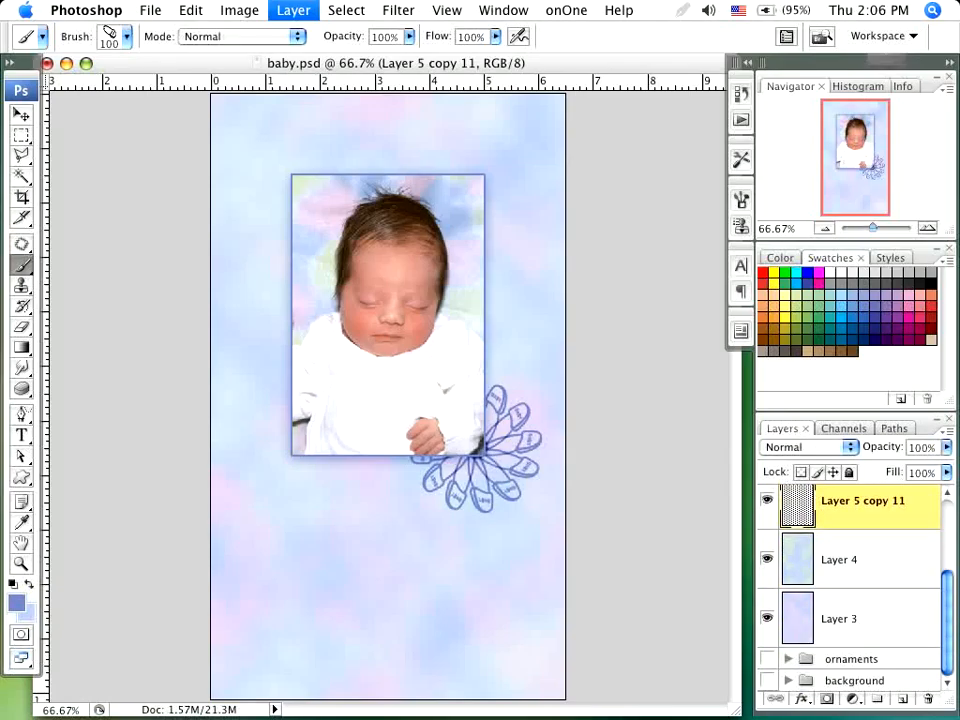
left_click_drag(950, 620, 952, 562)
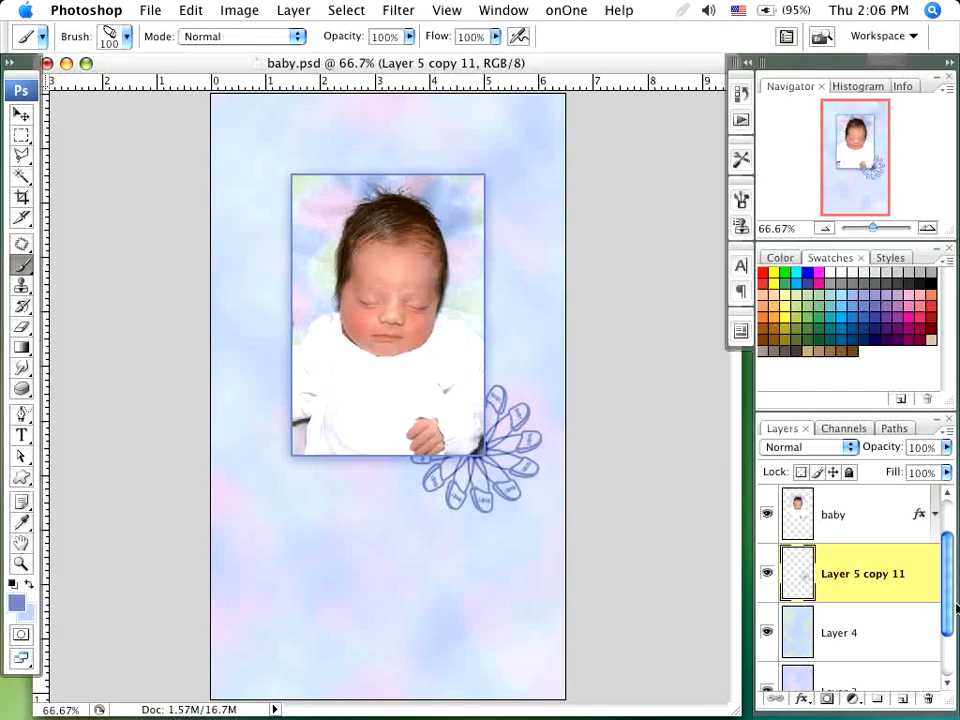
double_click(853, 578)
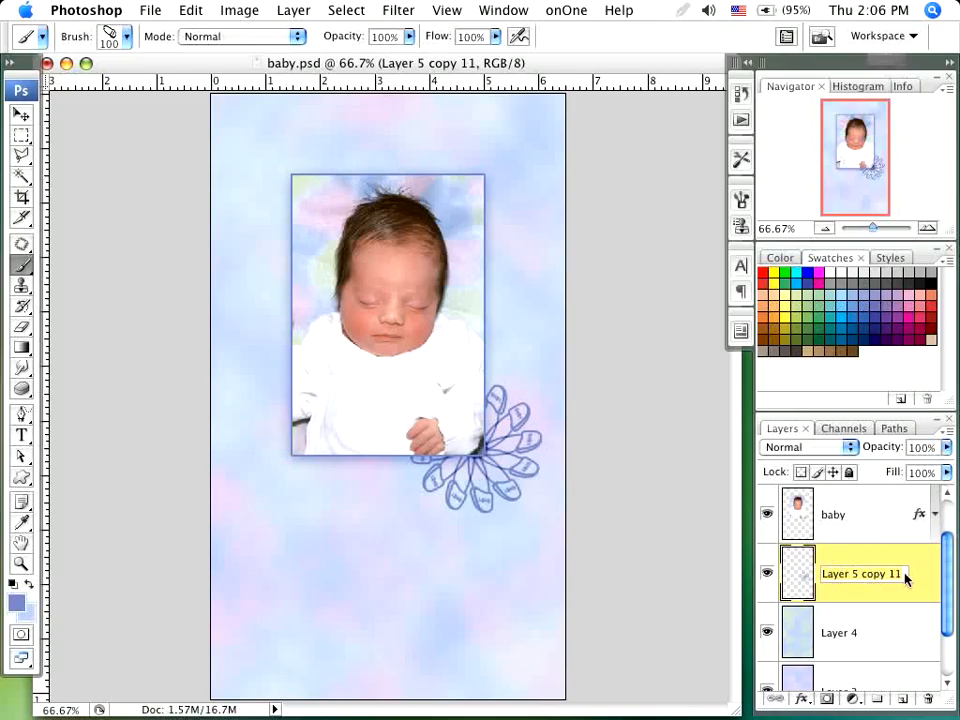
type("lower right")
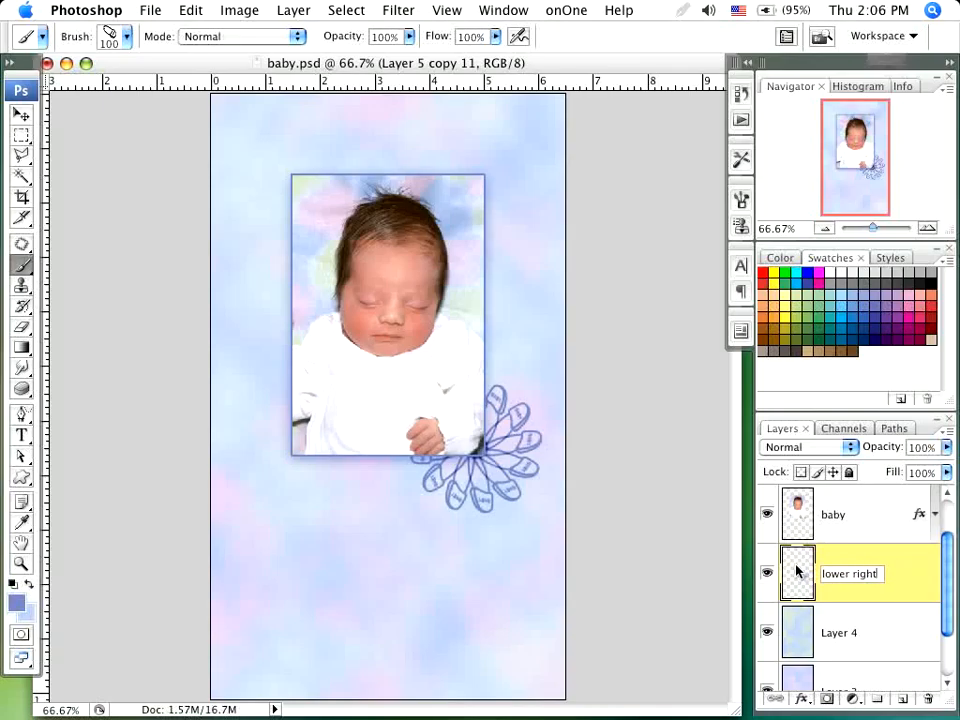
- Duplicate the lower right layer and use the original, renamed upper right, to place a pin ring at the photo's upper-right corner
left_click_drag(797, 636, 907, 700)
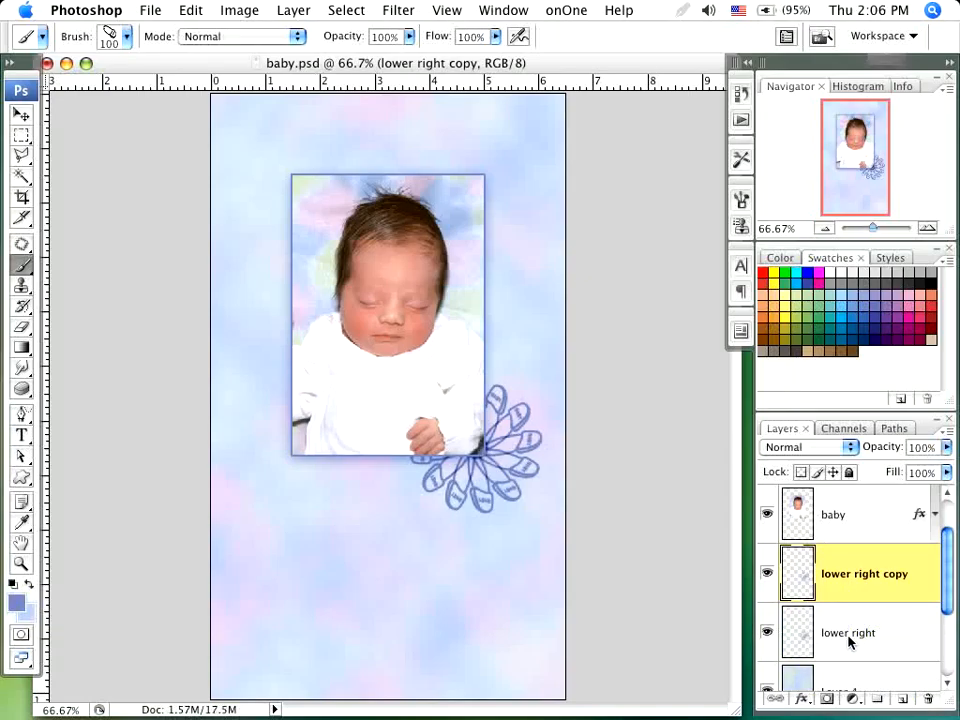
left_click(908, 643)
double_click(909, 644)
type("upper right")
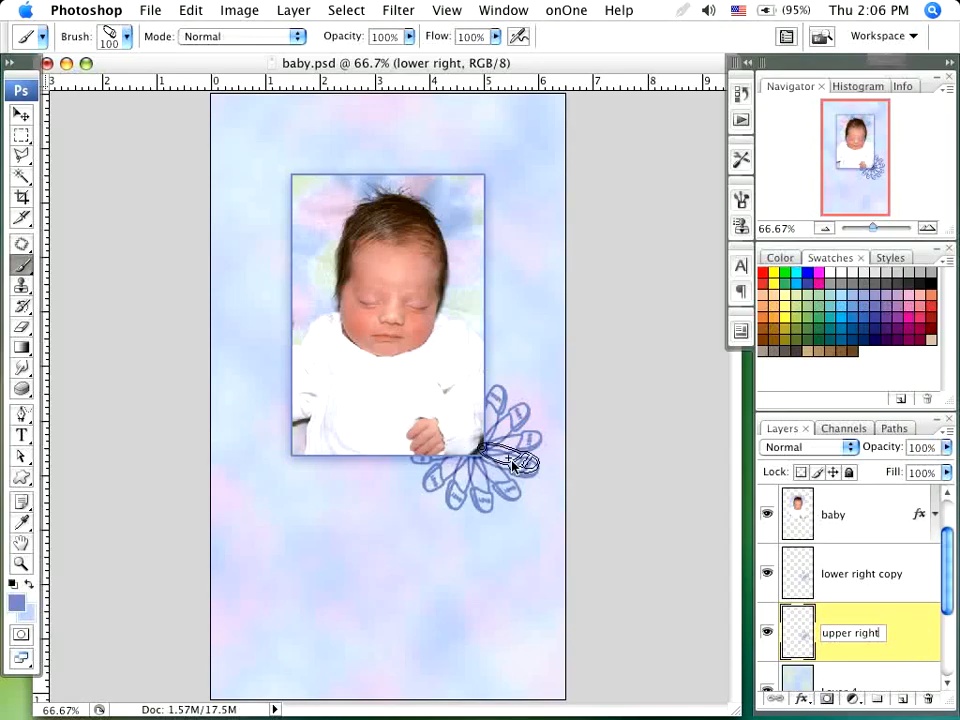
key("Return")
key("v")
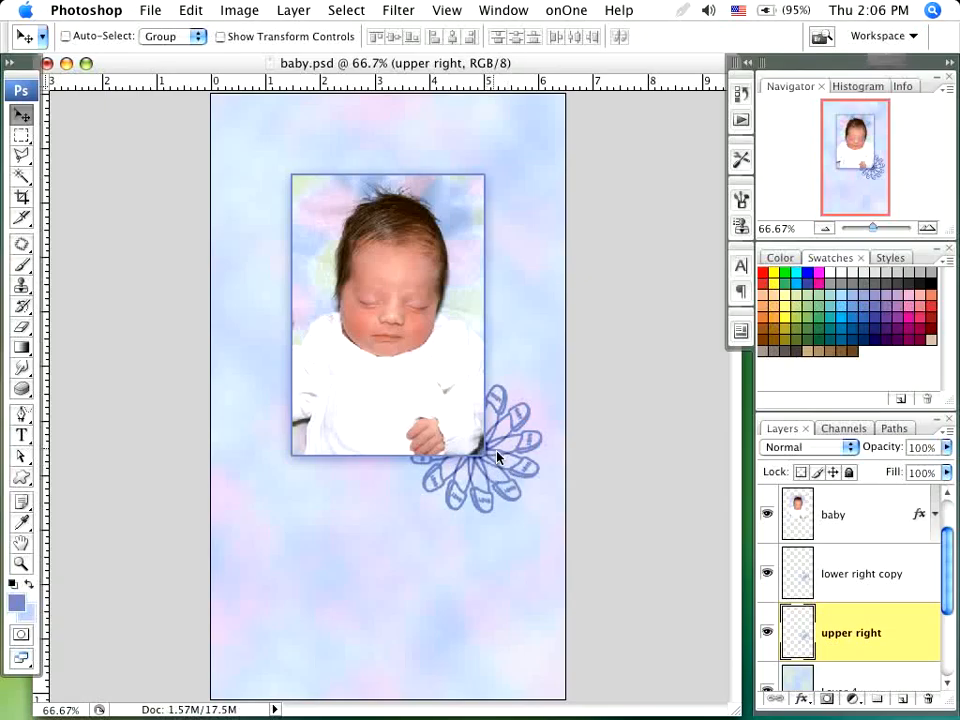
left_click_drag(498, 446, 499, 181)
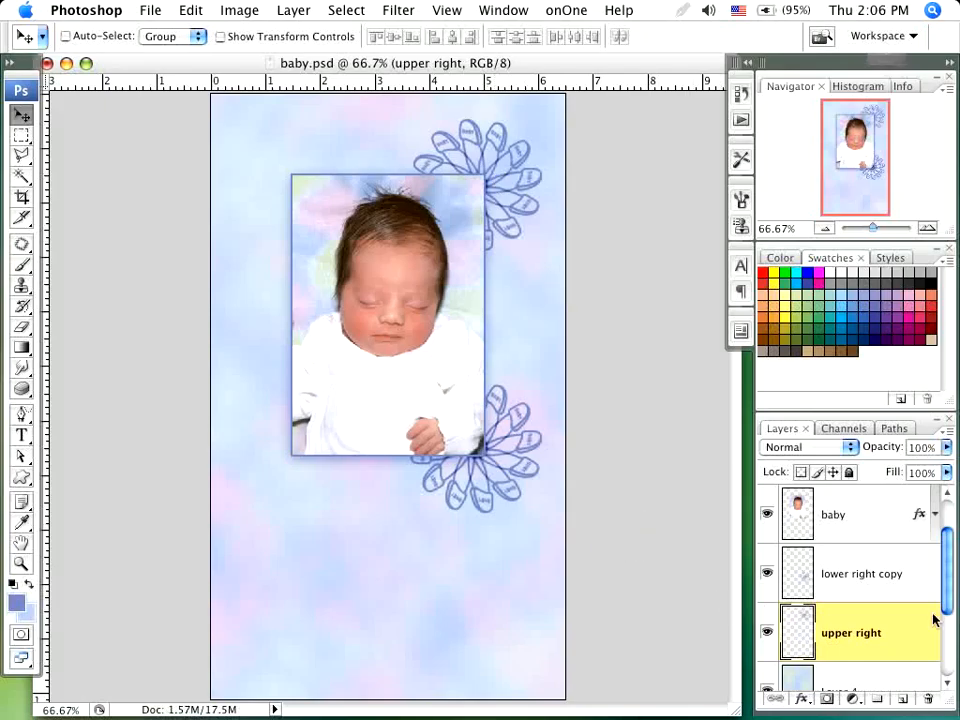
- Place a pin ring at the photo's upper-left corner using a duplicate of the upper right layer renamed upper left
left_click_drag(911, 639, 909, 710)
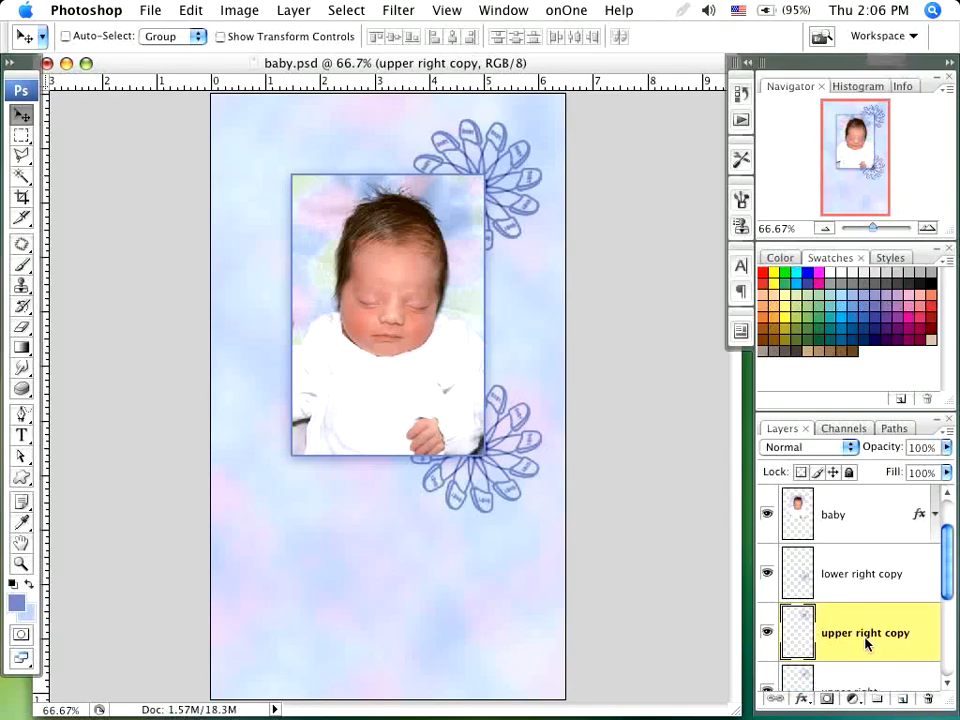
double_click(866, 636)
type("upper left")
key("Return")
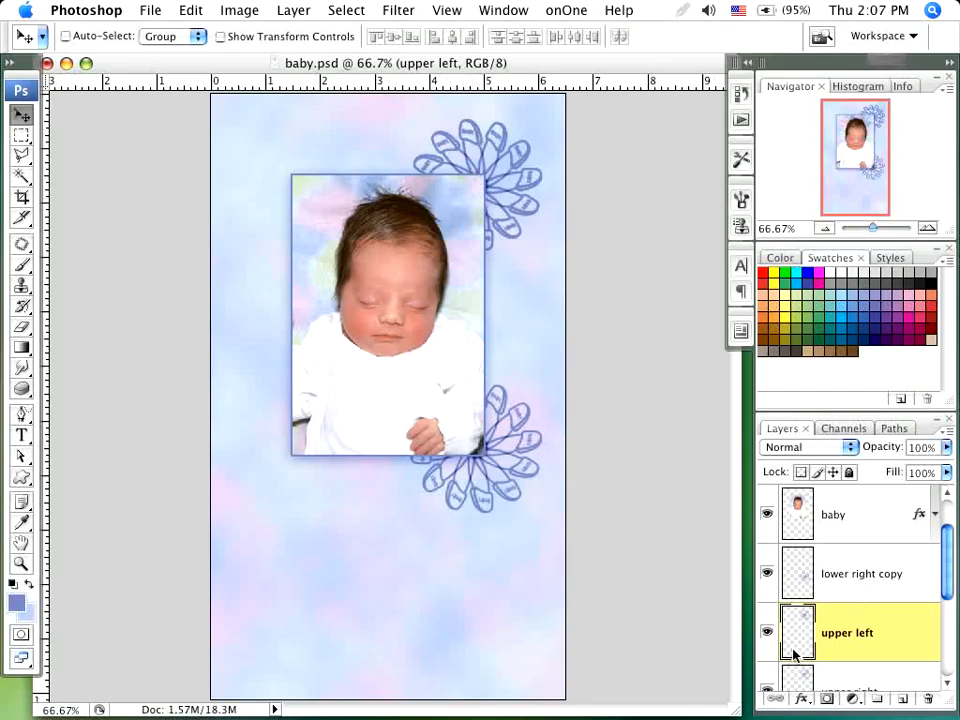
left_click_drag(487, 176, 310, 171)
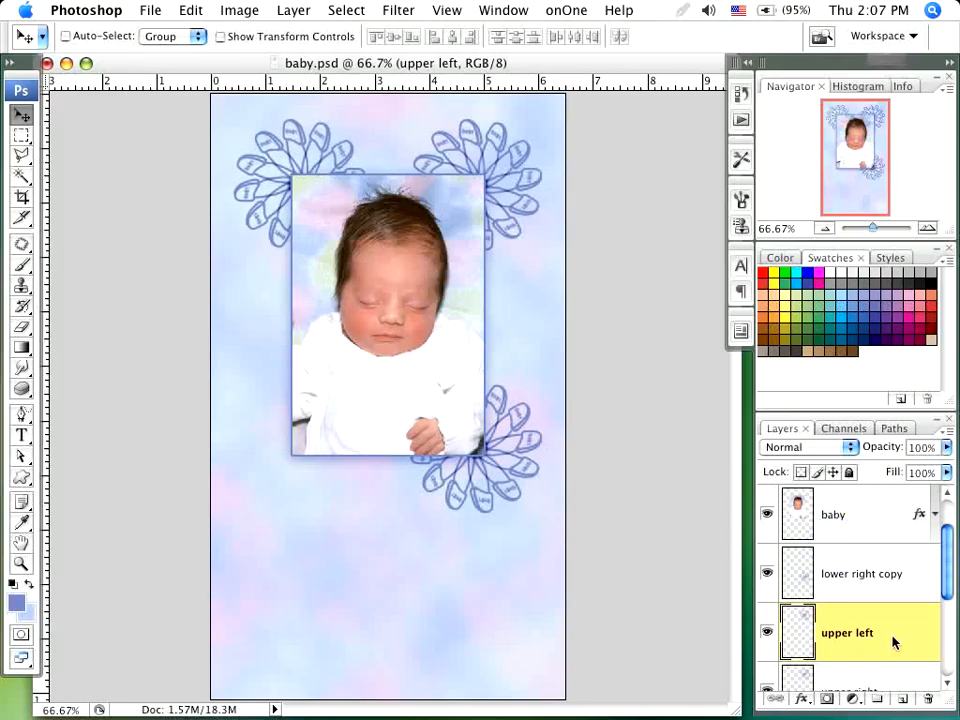
- Place a pin ring at the photo's lower-left corner using a duplicate of the upper right layer renamed lower left
left_click_drag(904, 679, 903, 699)
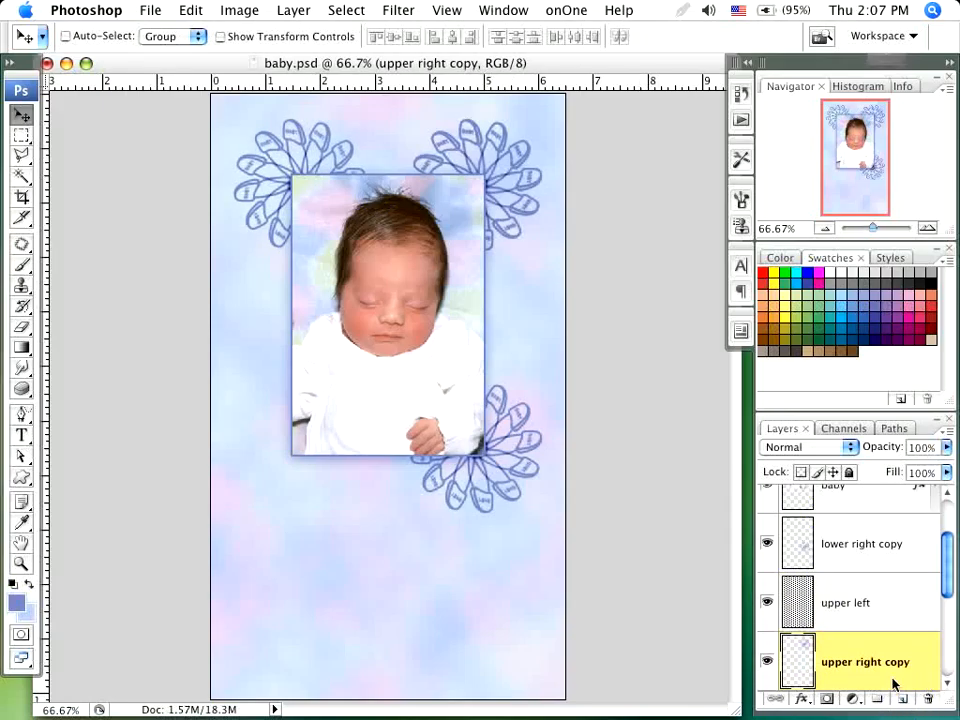
double_click(864, 660)
type("lower left")
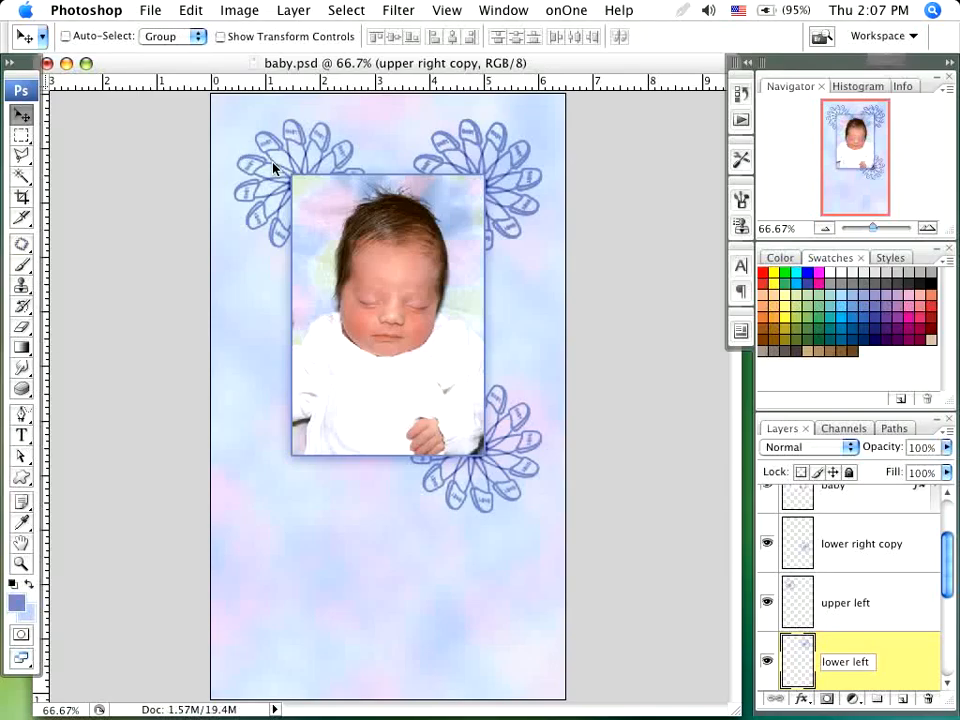
key("Return")
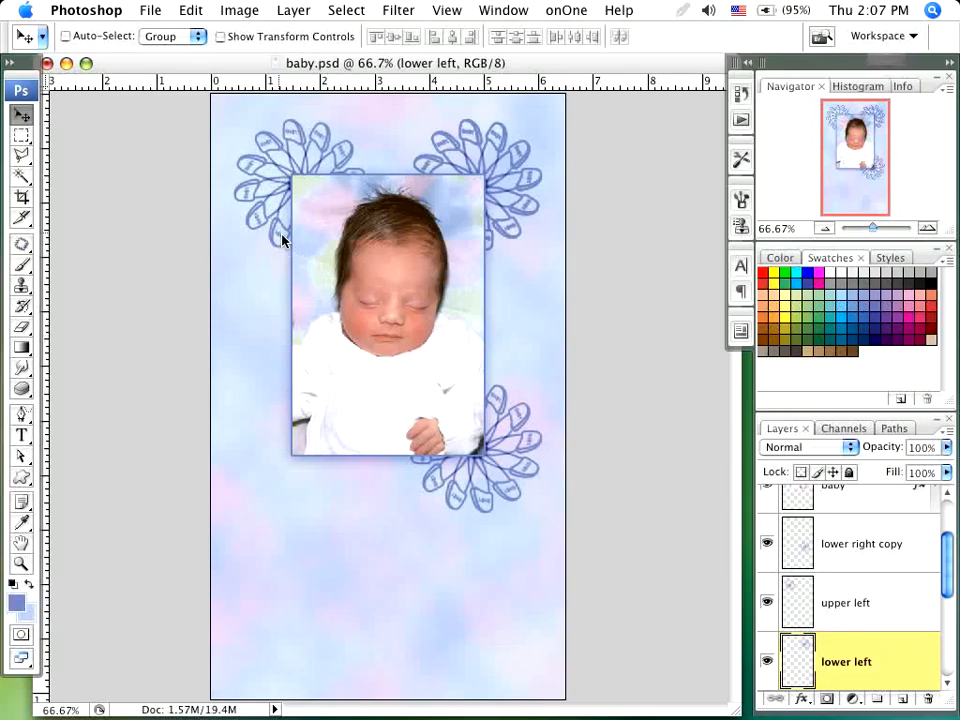
left_click_drag(283, 238, 282, 342)
left_click_drag(521, 366, 509, 440)
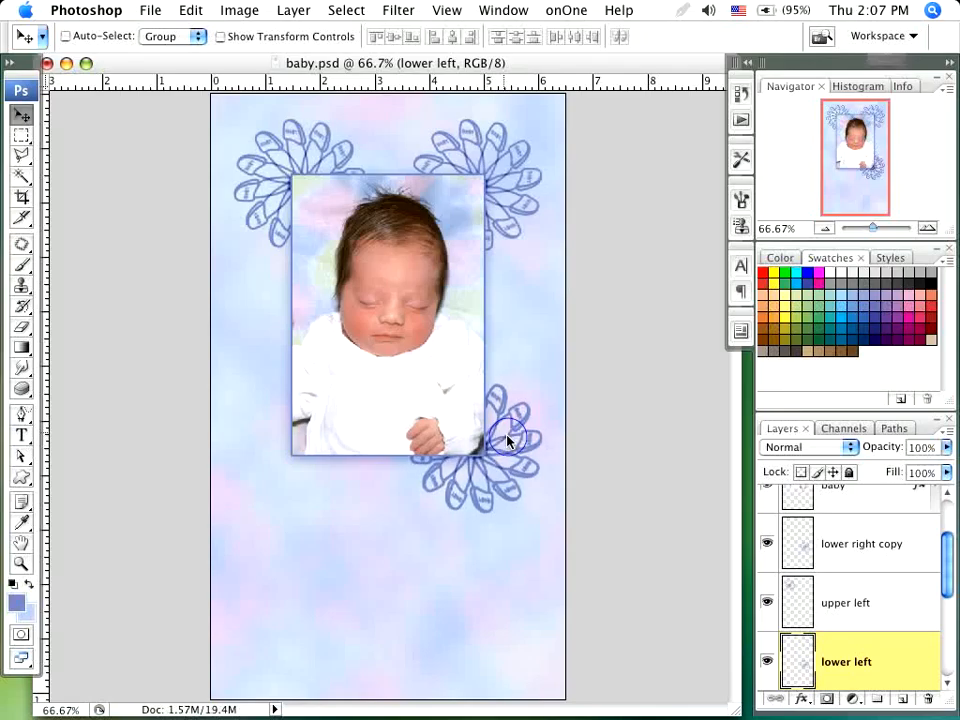
left_click_drag(508, 465, 335, 461)
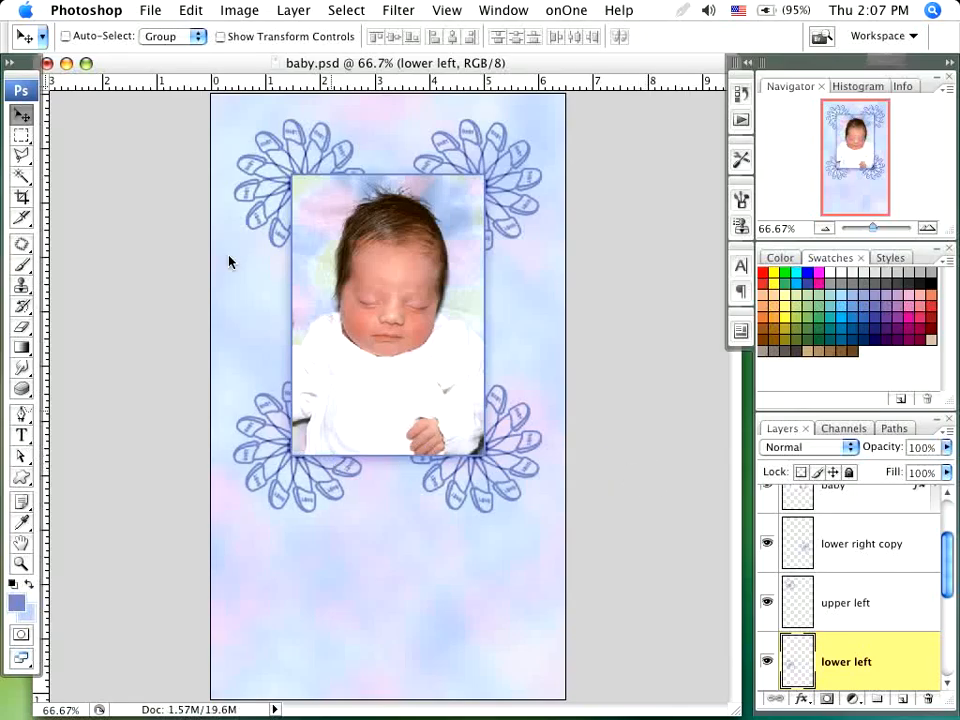
- Add two duplicates of the lower left ring, one at the middle of the photo's bottom edge and one at its top edge
left_click_drag(900, 658, 903, 699)
left_click_drag(260, 458, 361, 181)
left_click_drag(880, 662, 810, 624)
left_click_drag(381, 188, 381, 465)
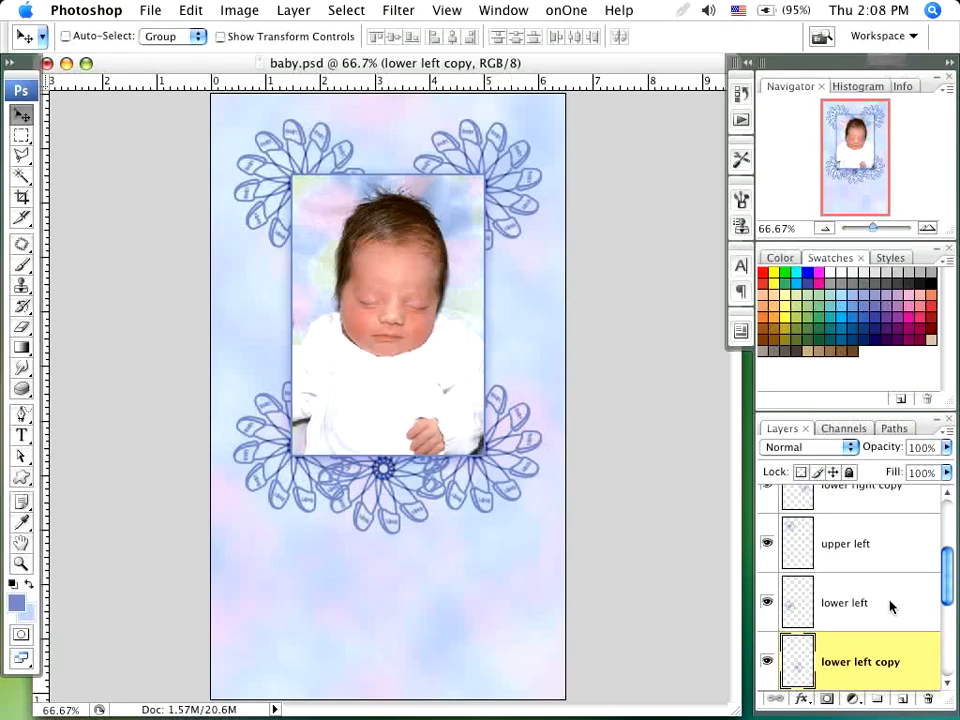
left_click_drag(838, 681, 903, 698)
left_click_drag(390, 476, 390, 173)
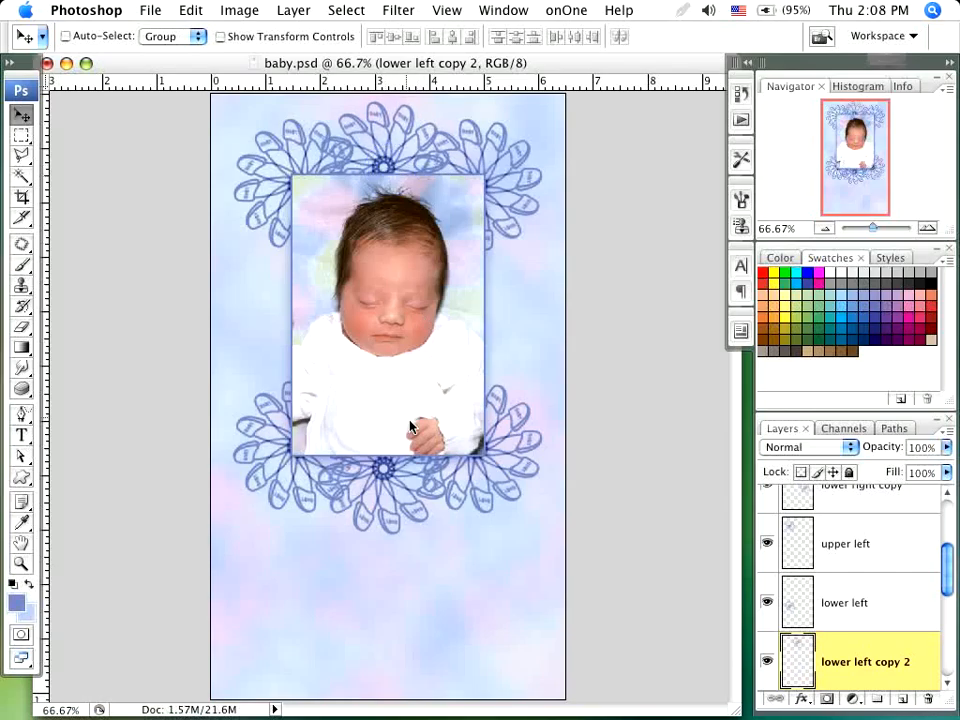
- Select the lower left copy layer and move its bottom-centre ring slightly up toward the photo
left_click(838, 603)
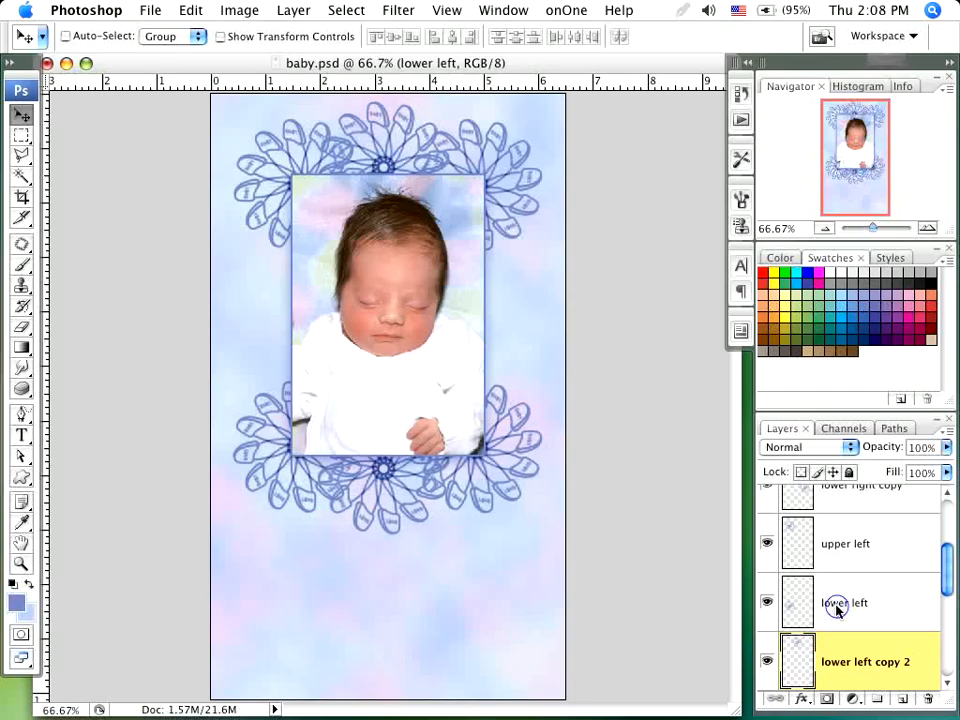
left_click_drag(950, 600, 952, 632)
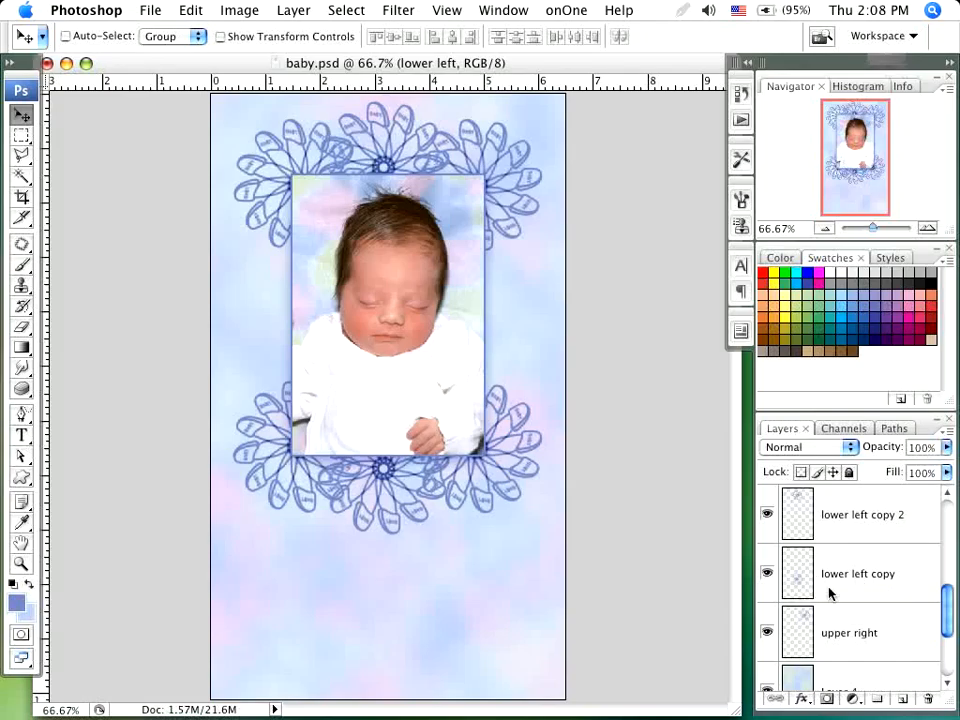
left_click(393, 485, "super")
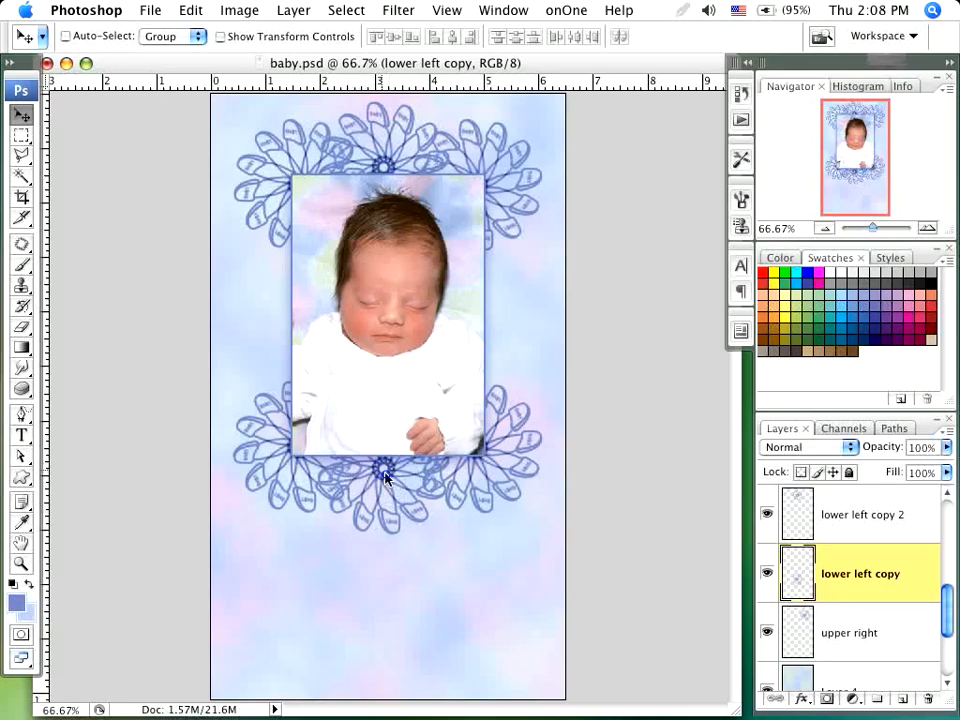
left_click_drag(386, 478, 386, 474)
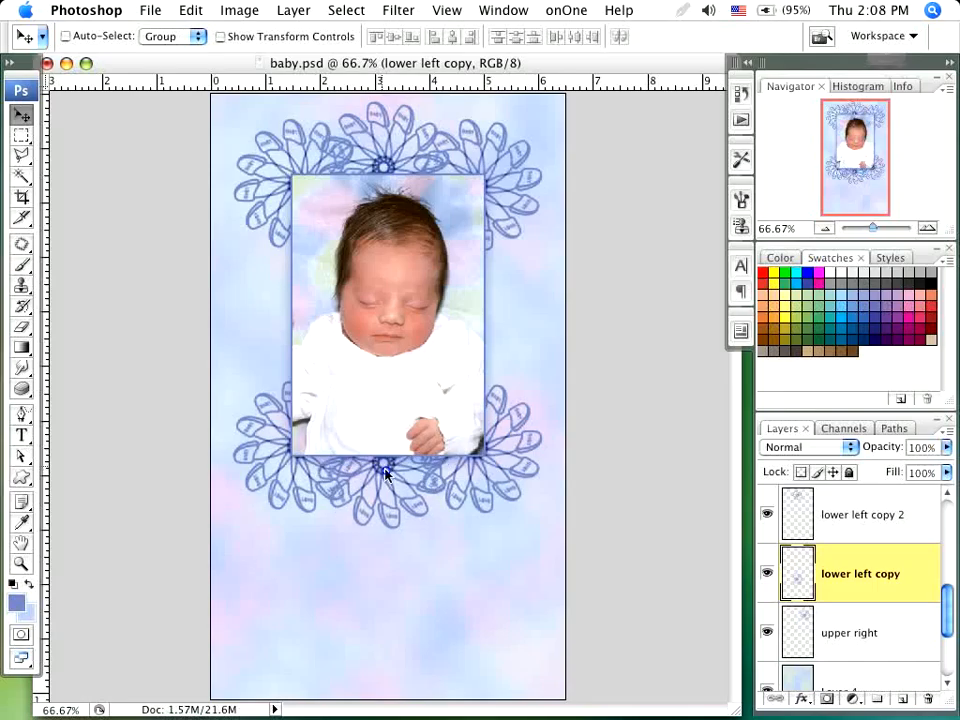
- Duplicate the upper right ring twice, placing one copy midway along the photo's right edge and the other midway along its left edge
left_click_drag(893, 634, 902, 694)
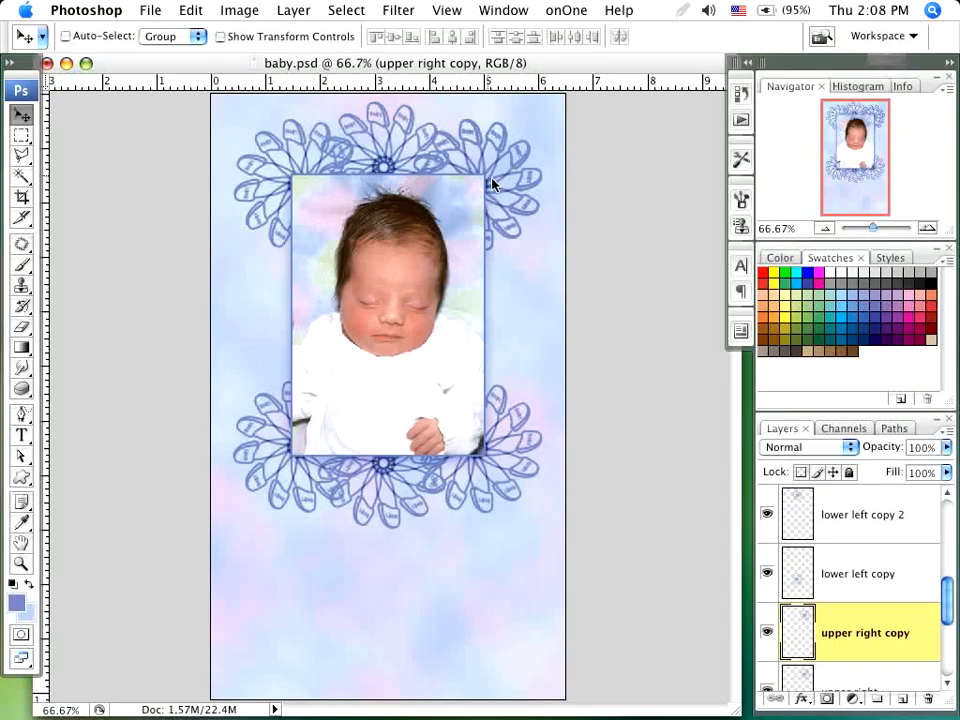
left_click_drag(497, 180, 515, 303)
left_click_drag(903, 632, 901, 699)
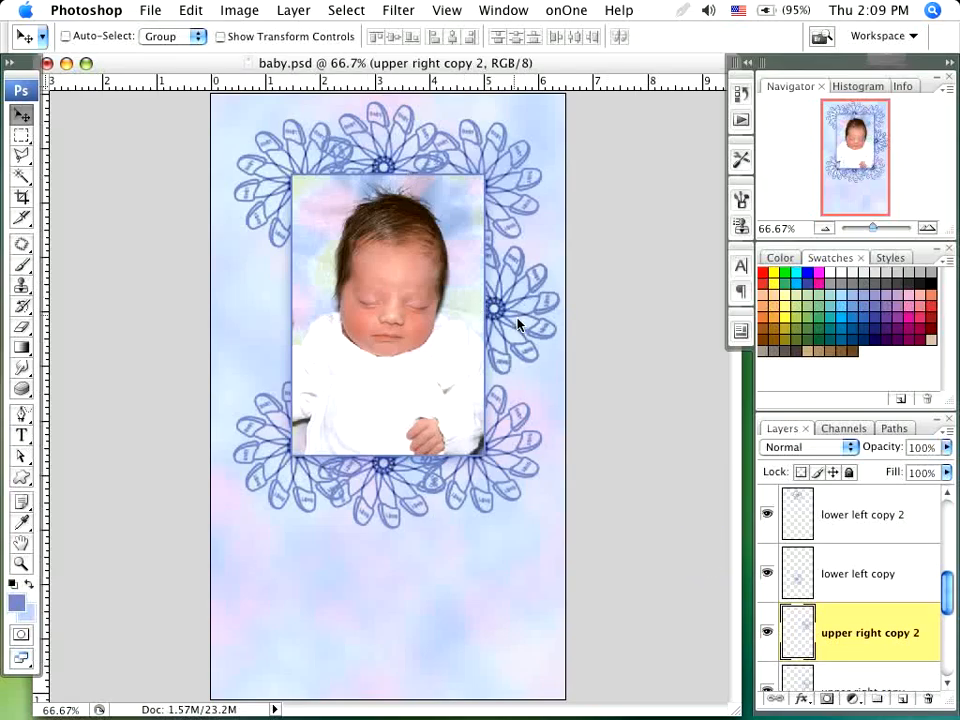
left_click_drag(517, 321, 312, 311)
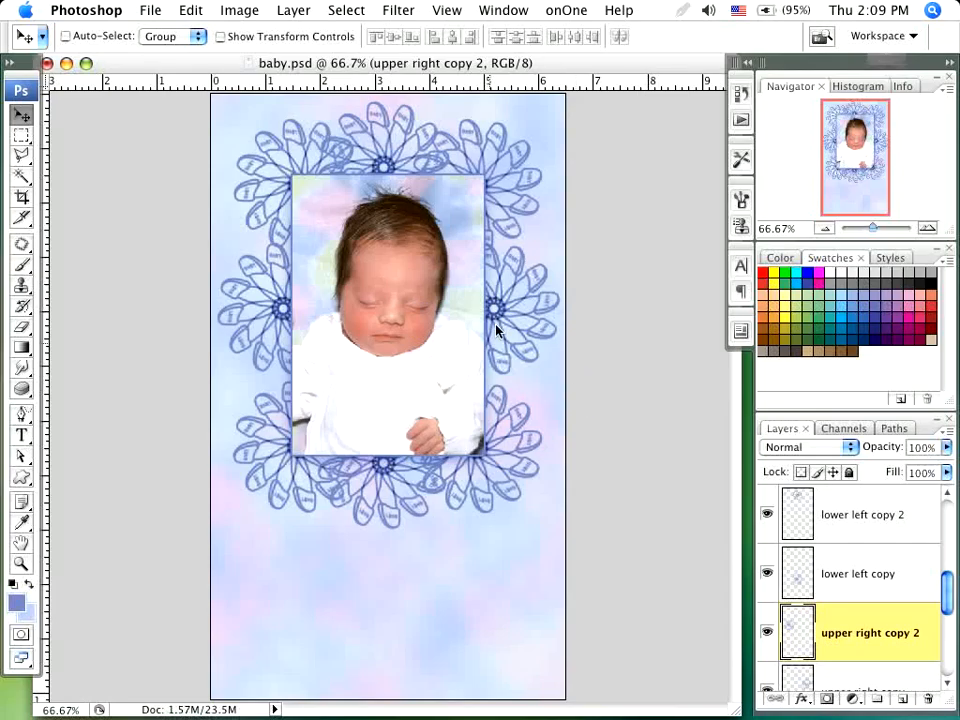
- Move the left-edge ring down toward the lower corner and place a duplicate of it above on the same edge
left_click_drag(502, 323, 501, 360)
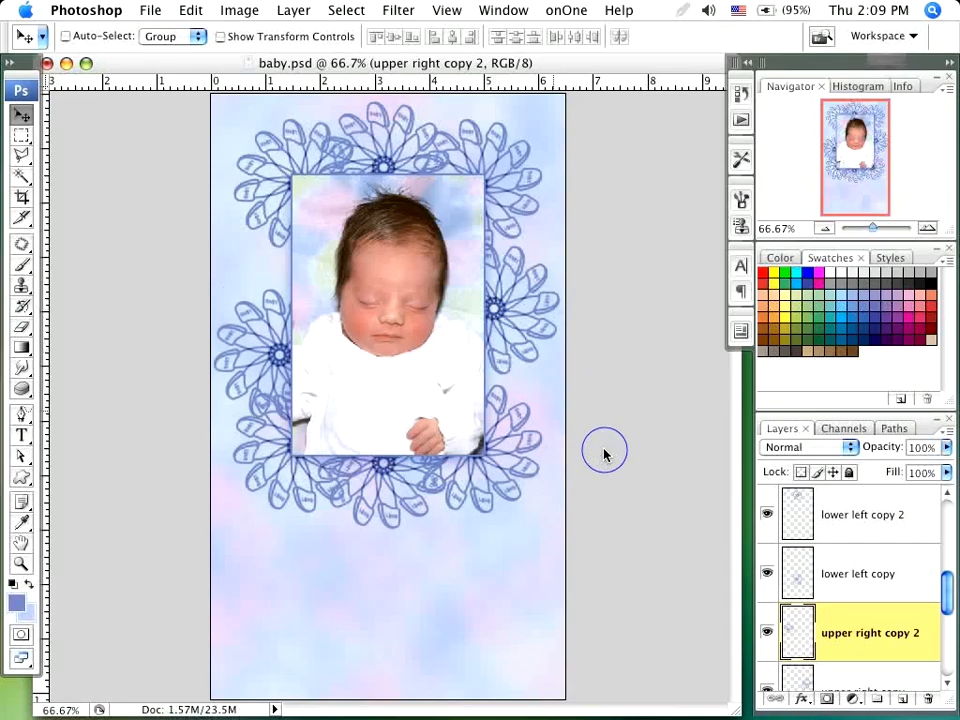
left_click_drag(911, 644, 904, 702)
left_click_drag(279, 363, 278, 276)
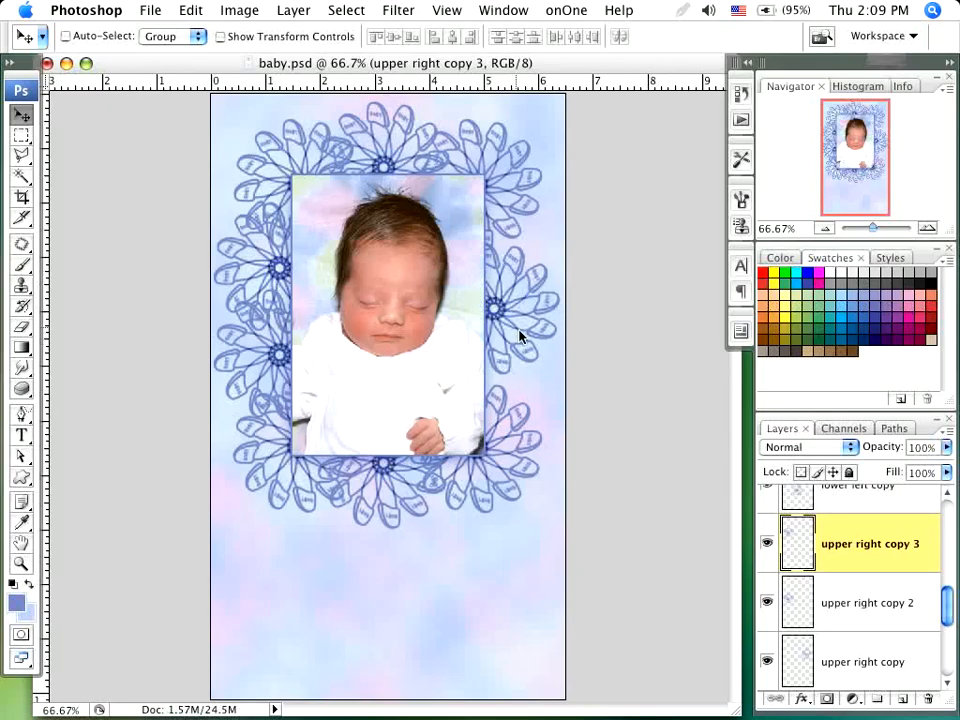
- Move the right-edge ring up to match the left side and place a duplicate of it below on the same edge
left_click(503, 307, "super")
left_click_drag(505, 312, 506, 266)
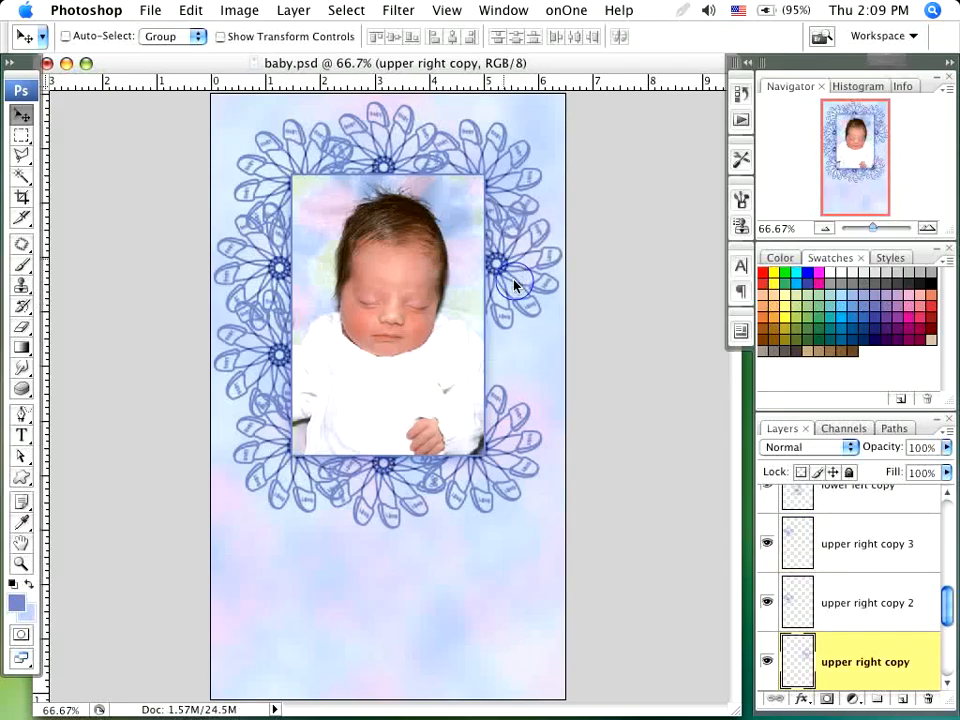
left_click_drag(902, 662, 549, 318)
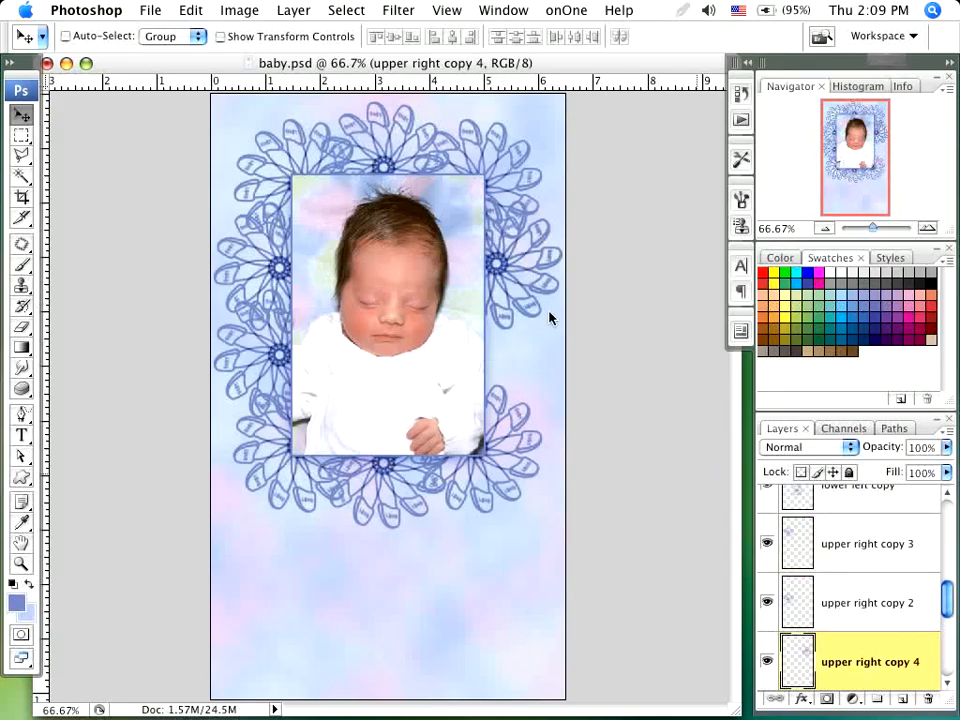
left_click_drag(498, 273, 498, 362)
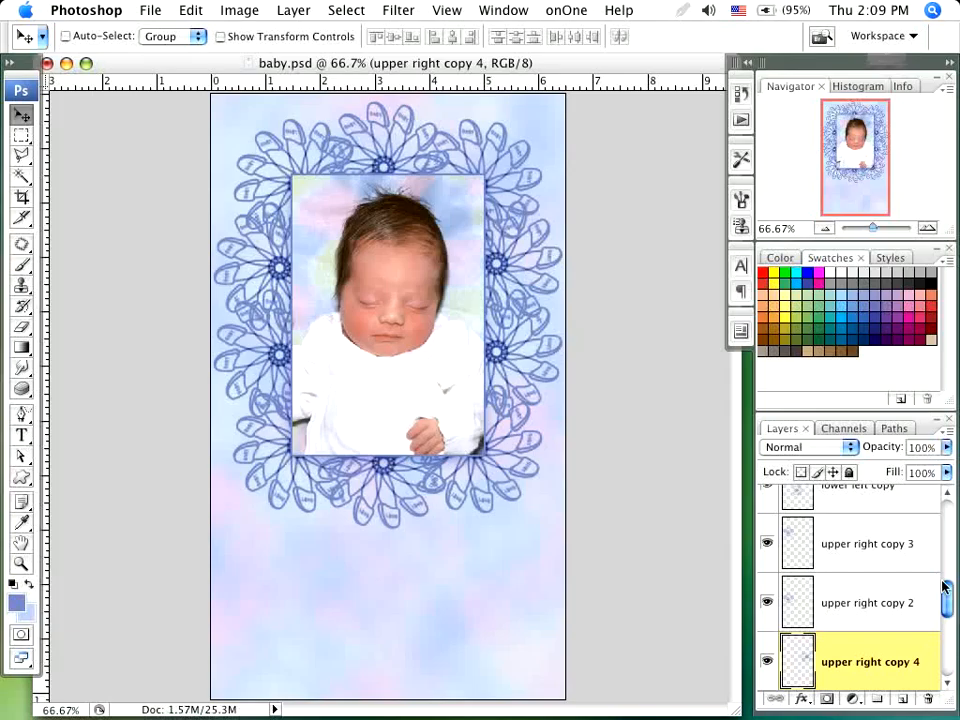
- Show the hidden welcome text layer at the top of the layer stack
left_click_drag(948, 617, 948, 515)
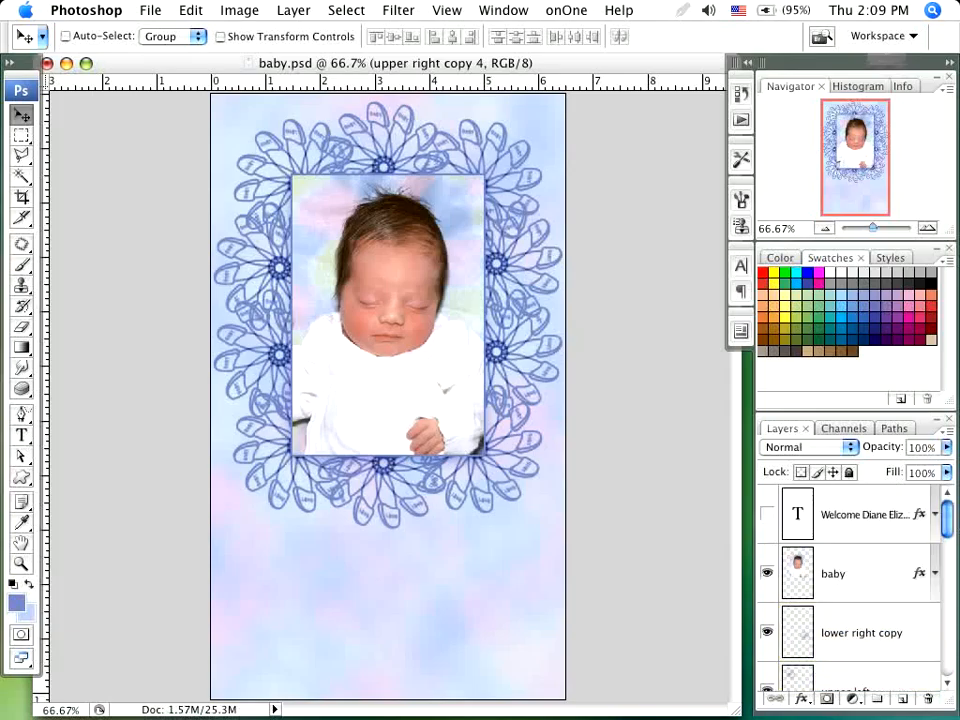
left_click(773, 514)
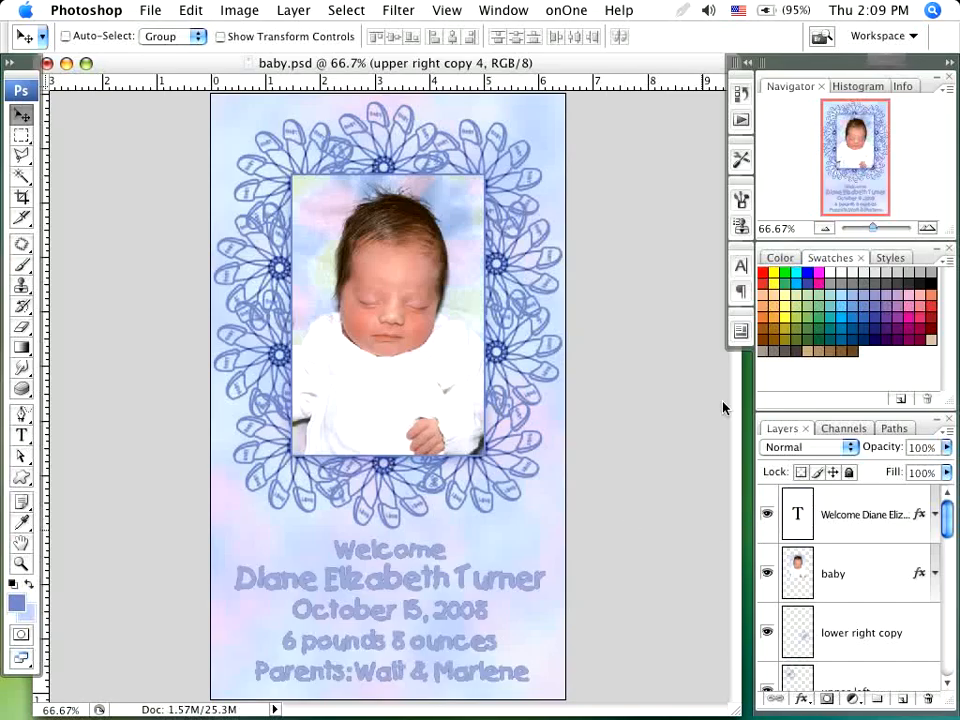
left_click(741, 265)
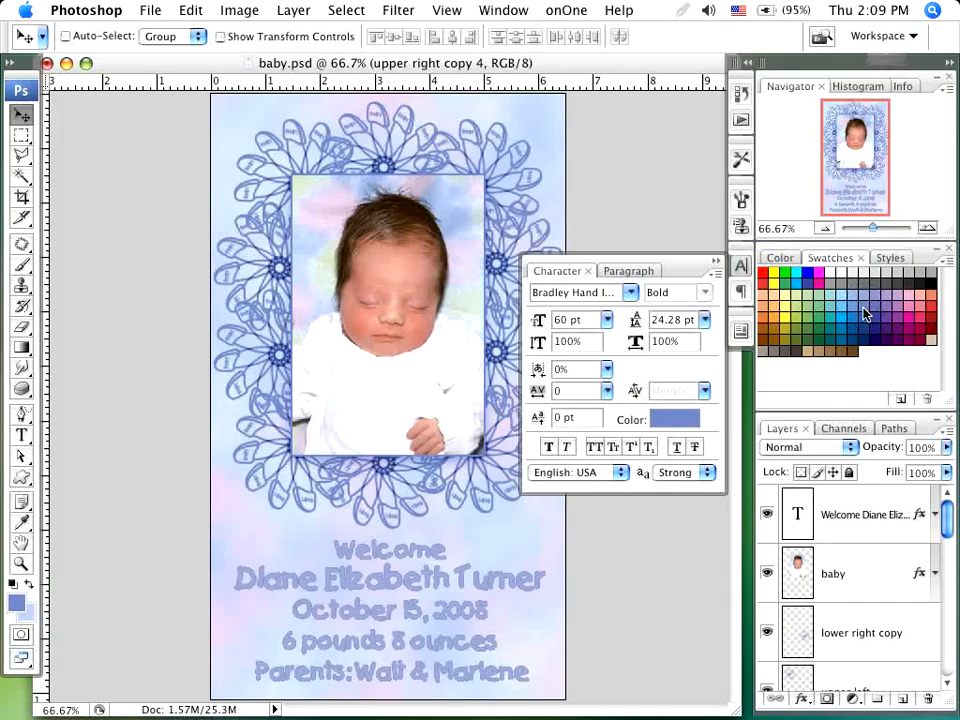
left_click(741, 265)
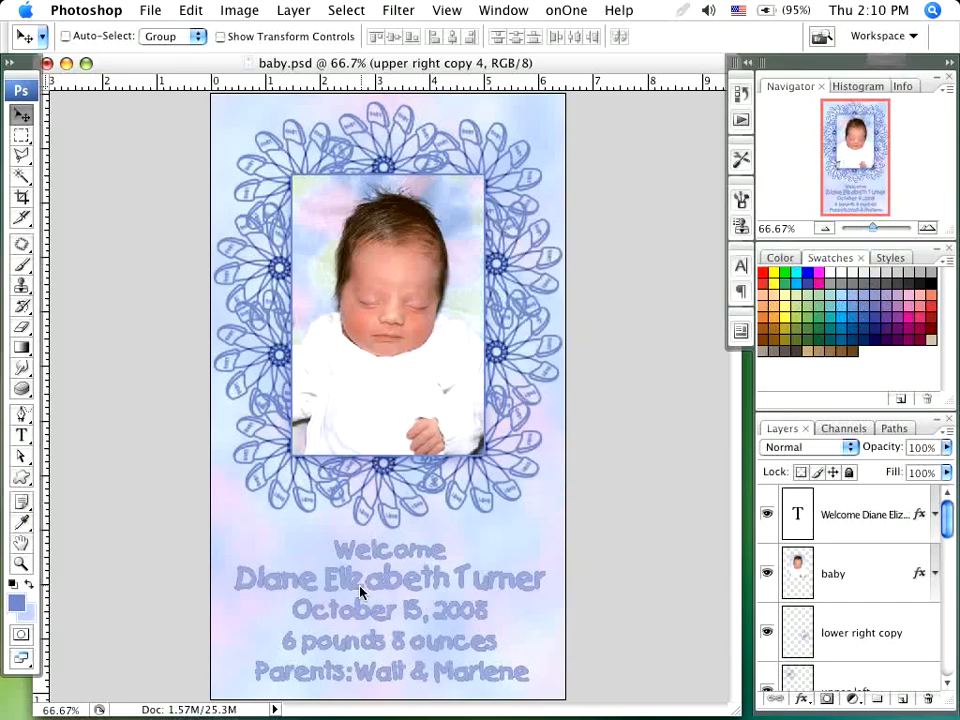
key("super+t")
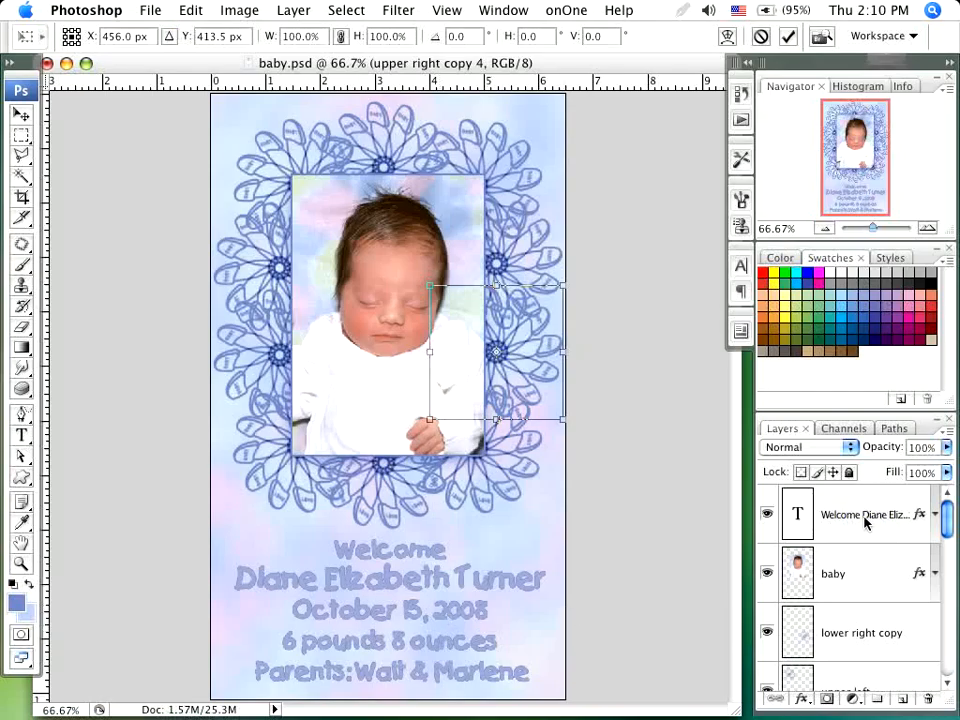
key("Return")
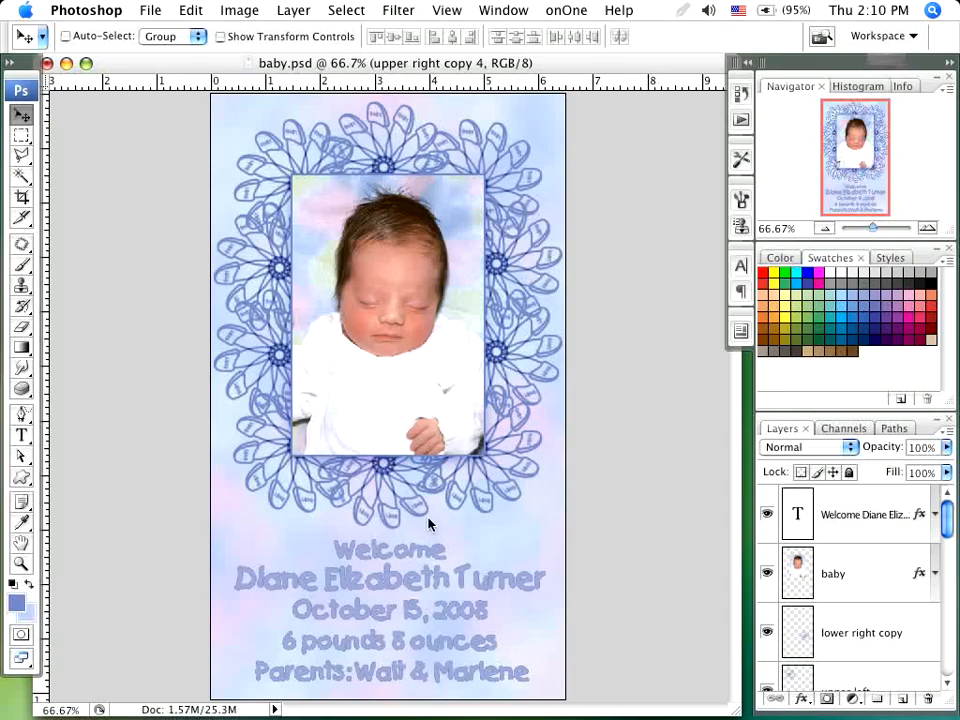
- Recolor all of the text on the welcome text layer with the blue foreground color #6073b5
left_click(868, 527)
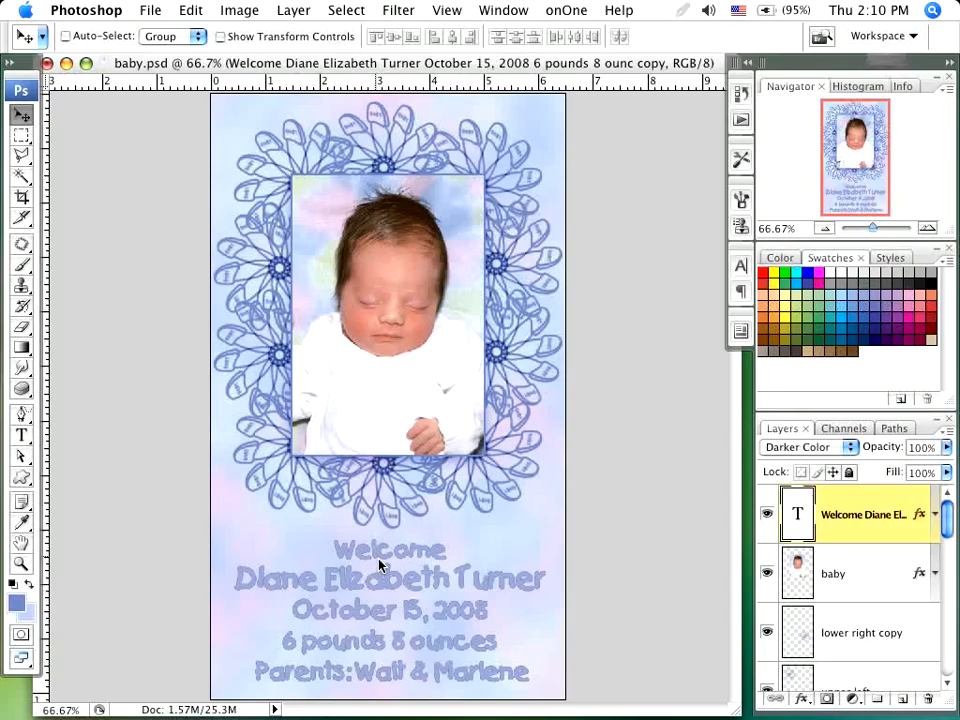
key("t")
double_click(386, 584)
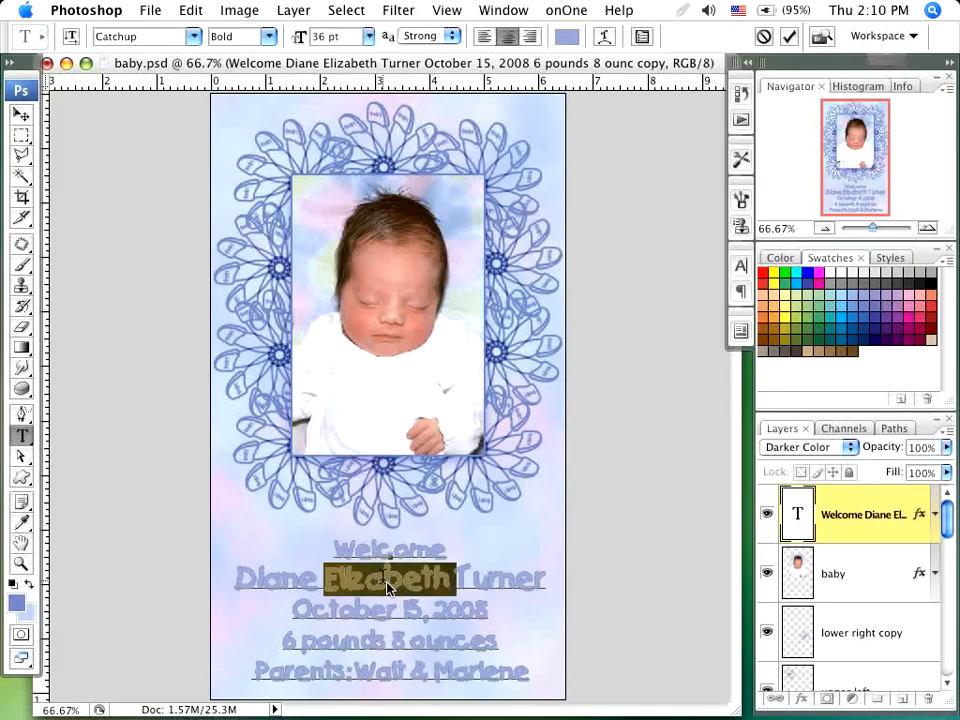
key("super+a")
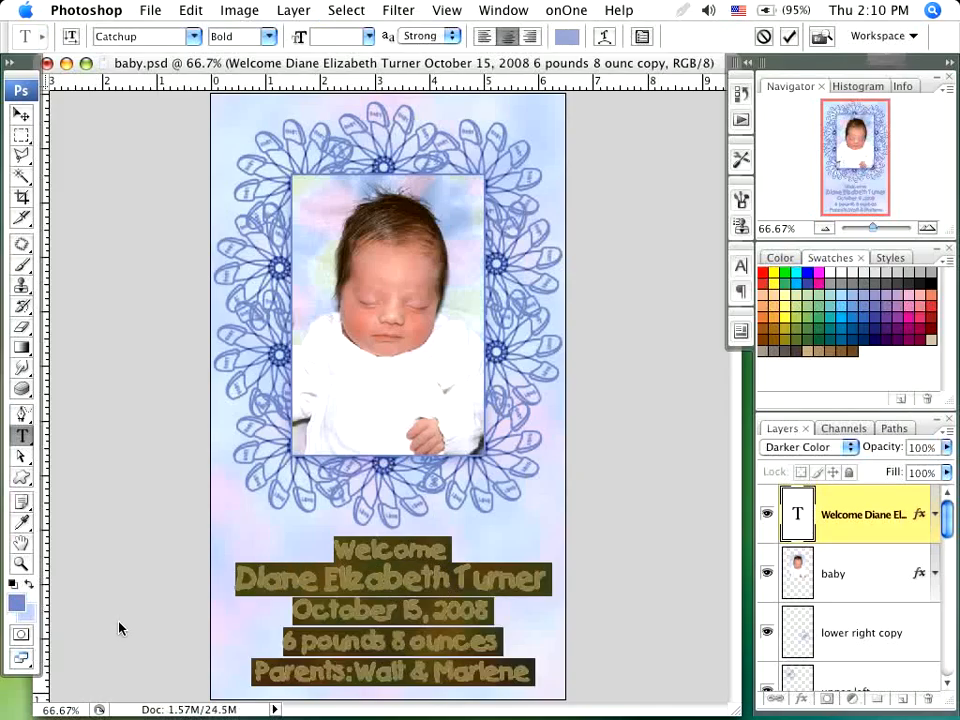
left_click(16, 603)
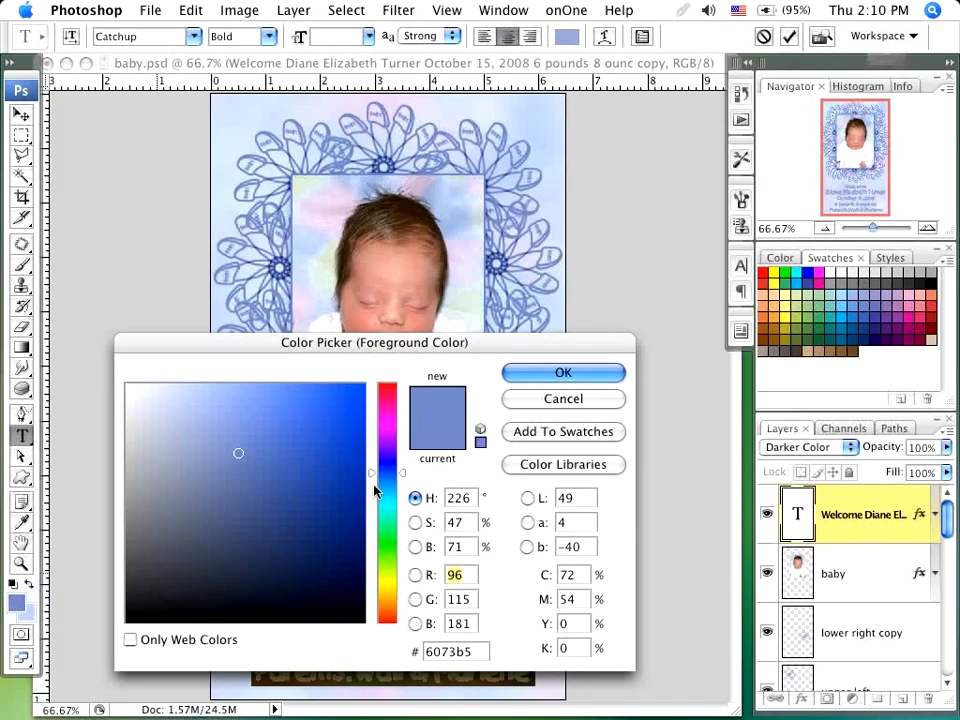
left_click(545, 372)
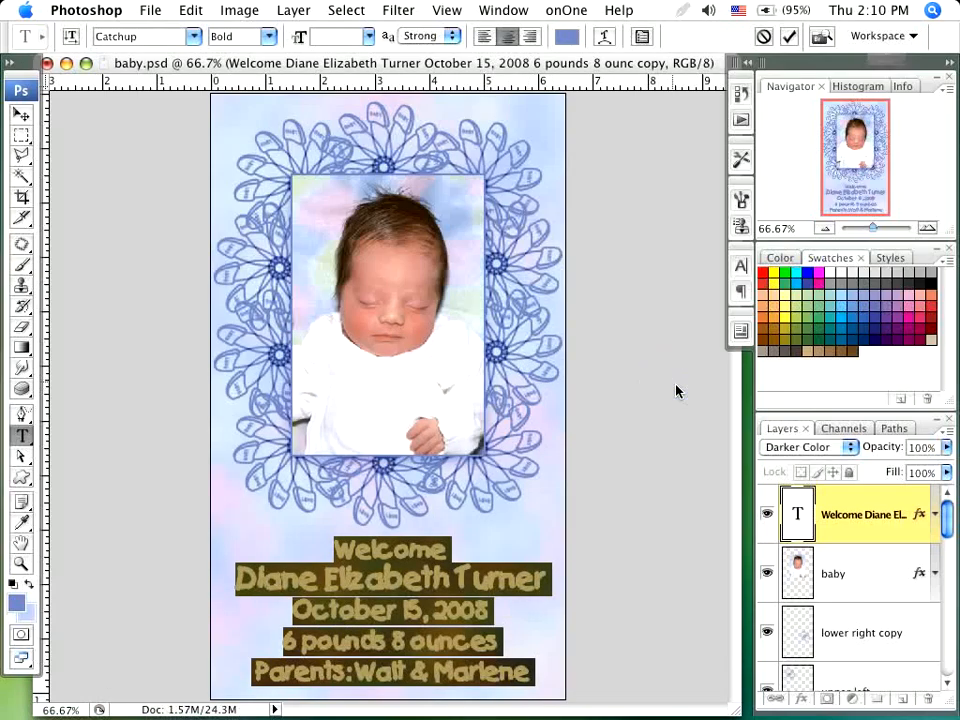
key("KP_Enter")
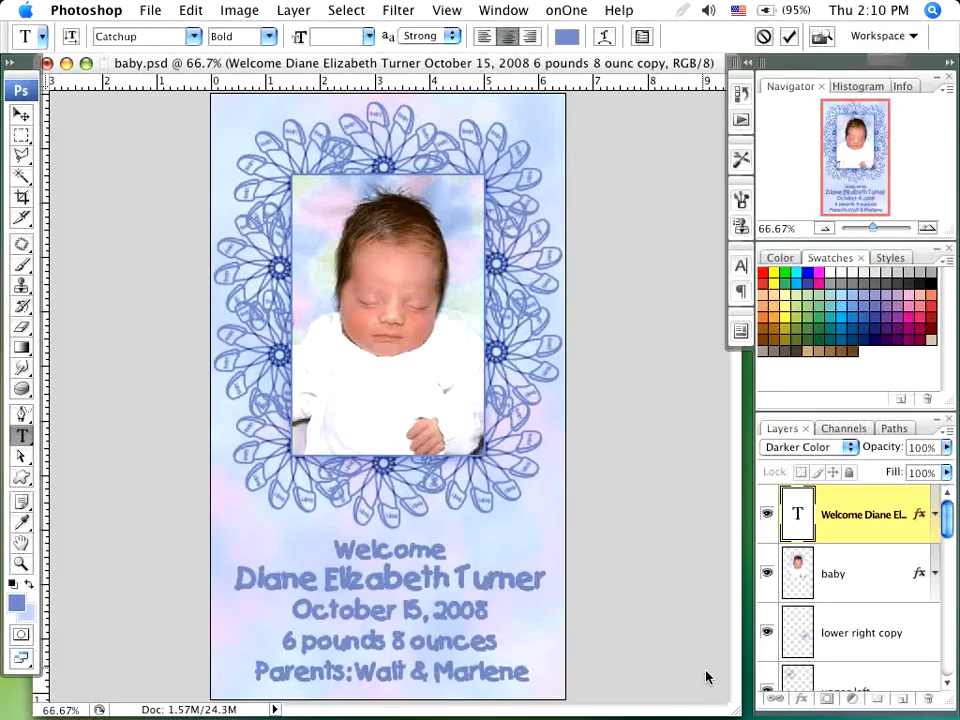